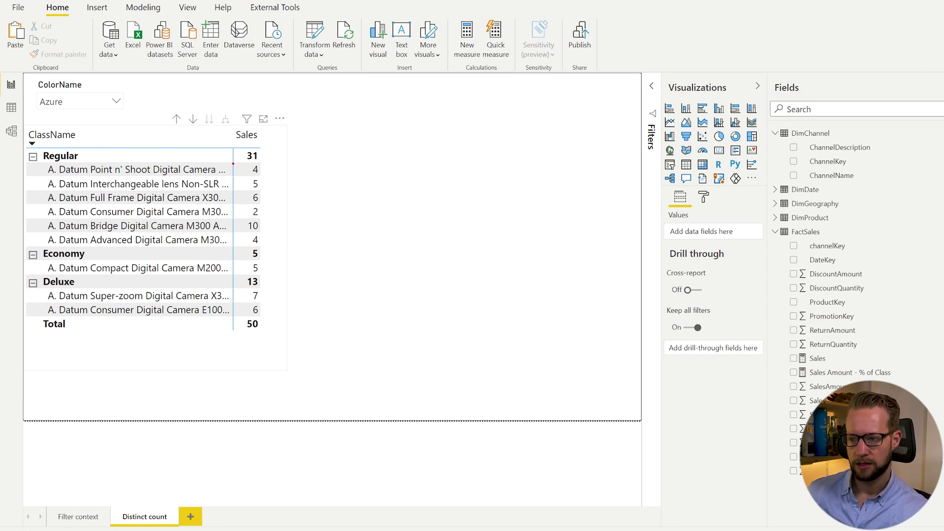
Duplicate the class and product matrix and place the copy beside the original.
{"action": "mouse_move", "coordinate": [270, 165]}
{"action": "left_mouse_down"}
{"action": "mouse_move", "coordinate": [143, 195]}
{"action": "mouse_move", "coordinate": [38, 251]}
{"action": "left_mouse_up"}
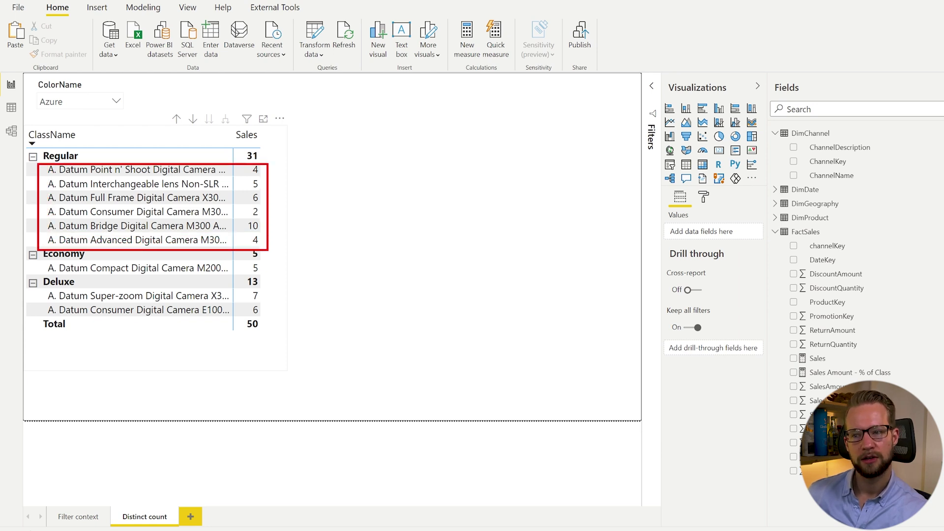
{"action": "left_click_drag", "start_coordinate": [270, 157], "coordinate": [364, 155]}
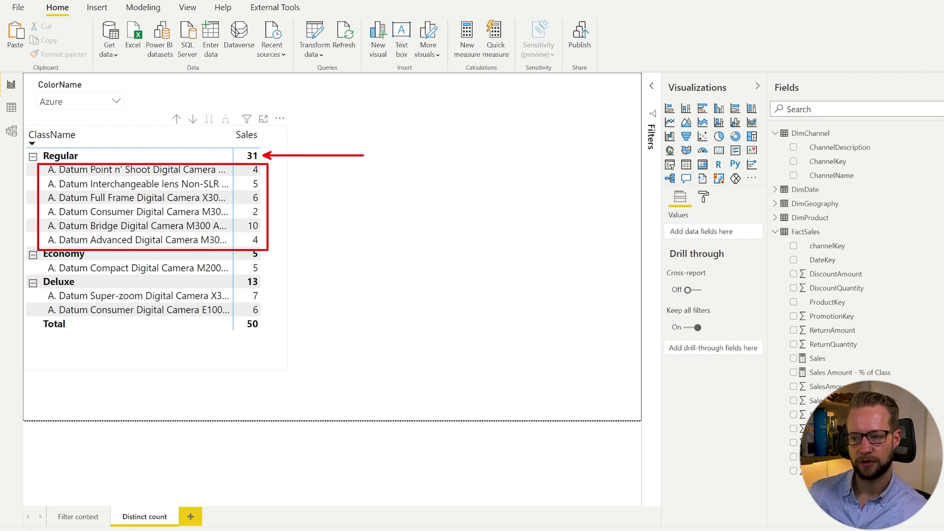
{"action": "left_click_drag", "start_coordinate": [266, 288], "coordinate": [29, 316]}
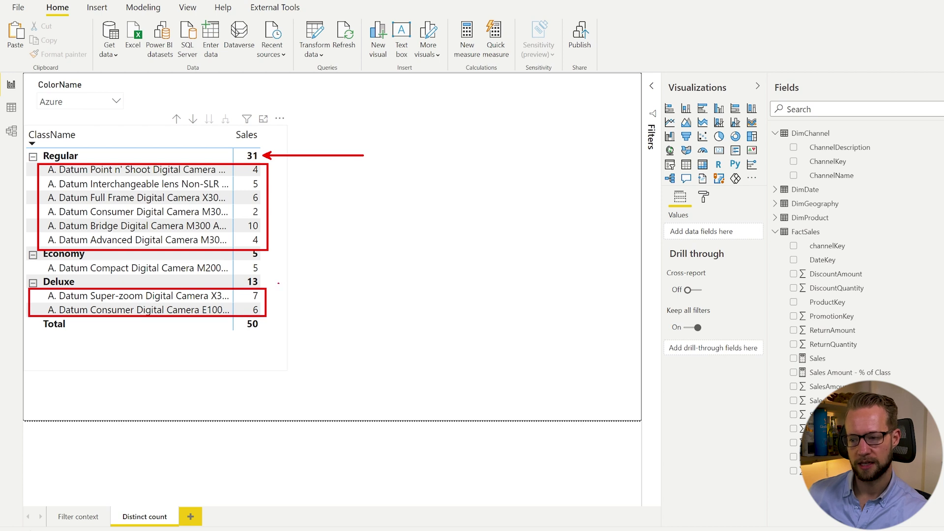
{"action": "mouse_move", "coordinate": [264, 281]}
{"action": "left_mouse_down"}
{"action": "mouse_move", "coordinate": [389, 282]}
{"action": "mouse_move", "coordinate": [265, 281]}
{"action": "left_mouse_up"}
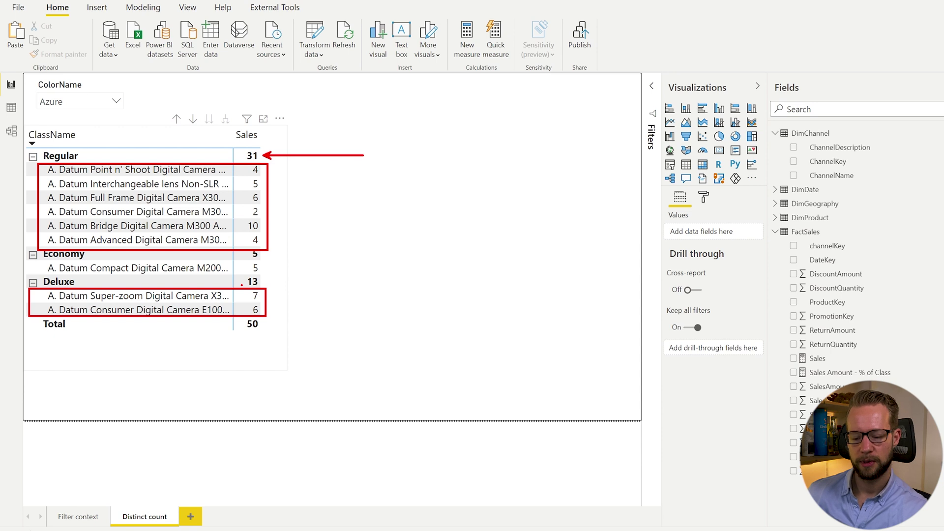
{"action": "key", "text": "Escape"}
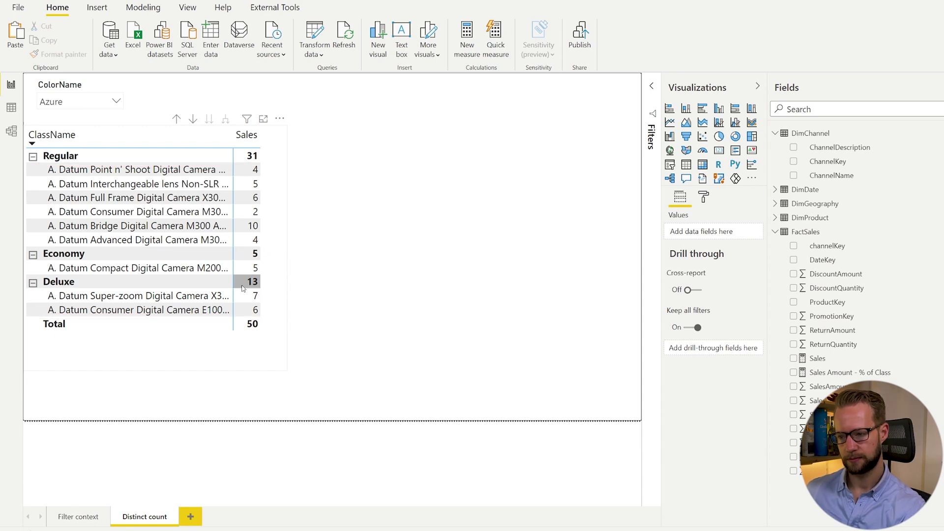
{"action": "left_click", "coordinate": [284, 176]}
{"action": "key", "text": "ctrl+c"}
{"action": "key", "text": "ctrl+v"}
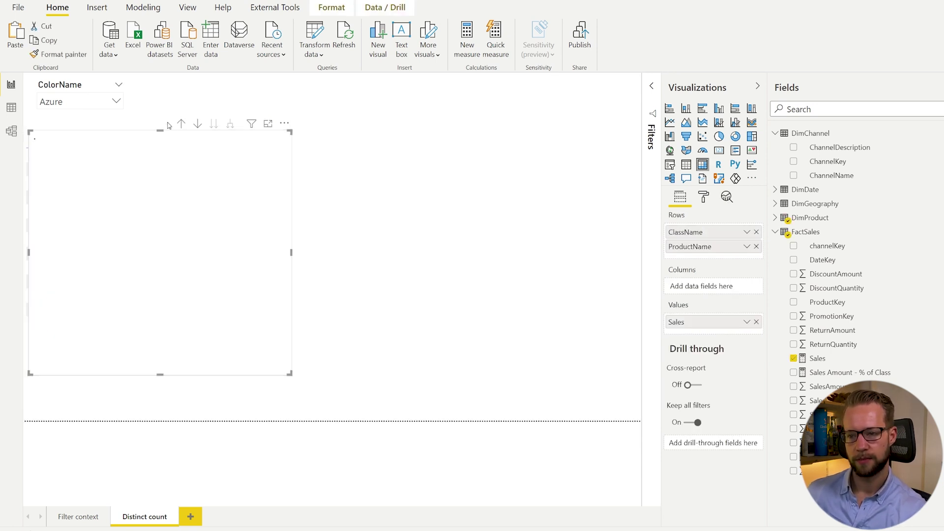
{"action": "left_click_drag", "start_coordinate": [150, 135], "coordinate": [424, 126]}
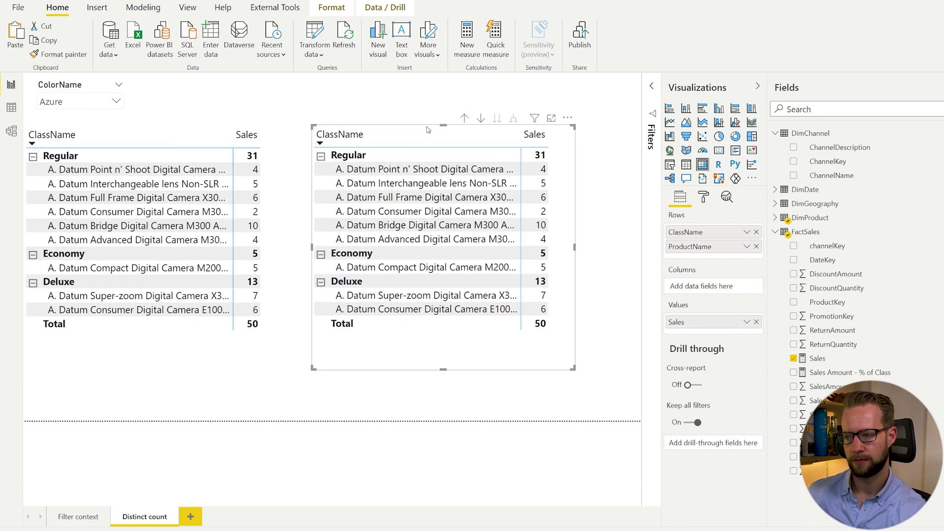
Delete the old CALCULATE expression from the Sales Amount - % of Class formula.
{"action": "right_click", "coordinate": [841, 374]}
{"action": "left_click", "coordinate": [831, 372]}
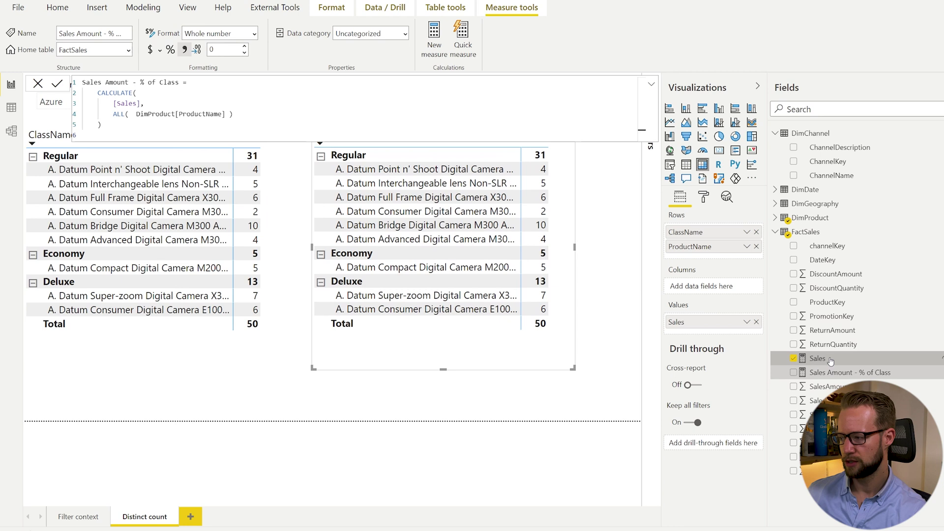
{"action": "right_click", "coordinate": [828, 365]}
{"action": "left_click", "coordinate": [820, 377]}
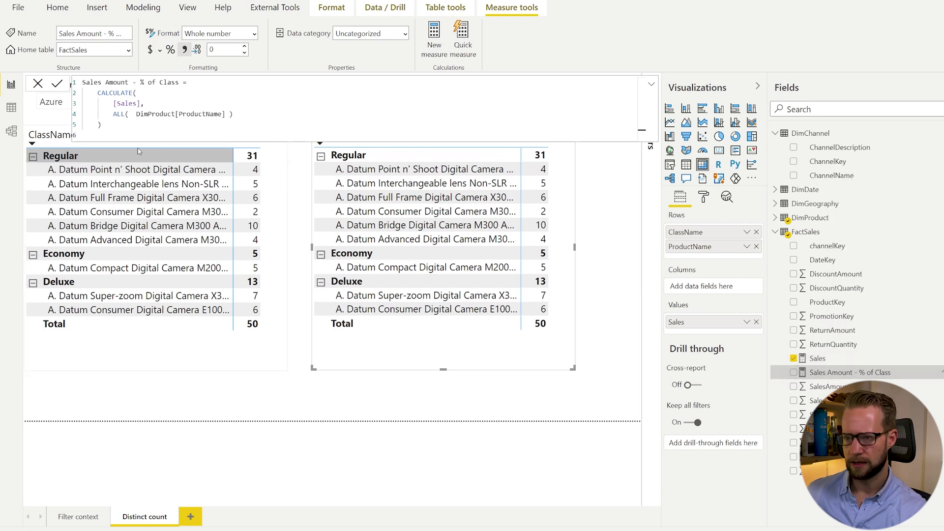
{"action": "left_click_drag", "start_coordinate": [106, 125], "coordinate": [19, 95]}
{"action": "key", "text": "BackSpace"}
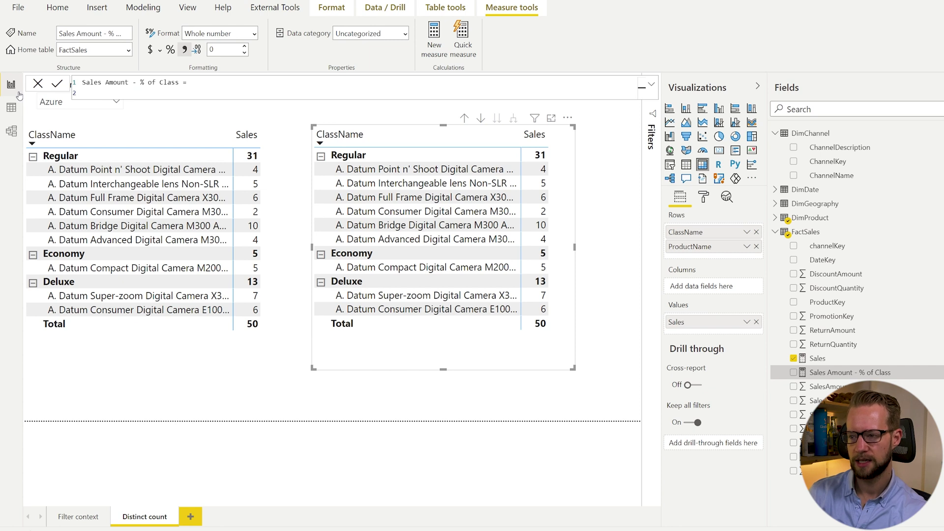
Rewrite the measure as VAR Sales = [Sales] RETURN Sales and commit it.
{"action": "type", "text": "[sal"}
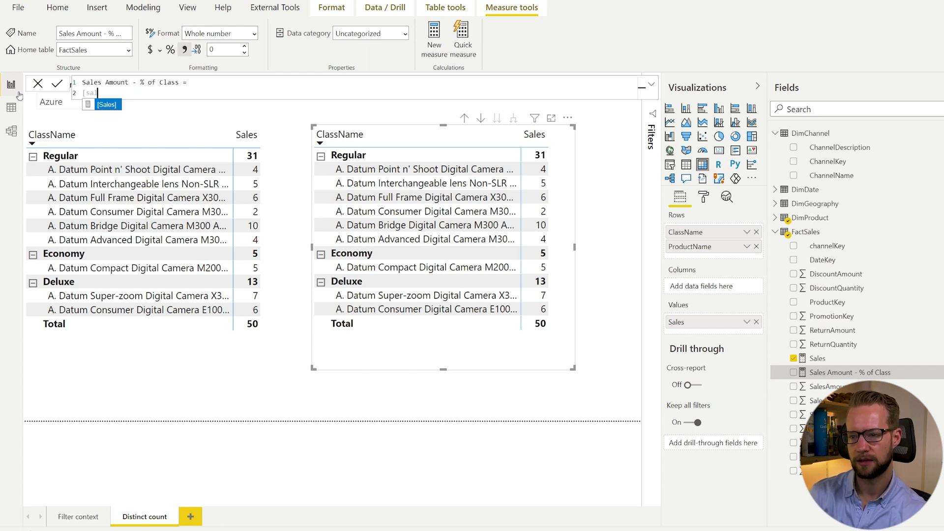
{"action": "type", "text": "es]"}
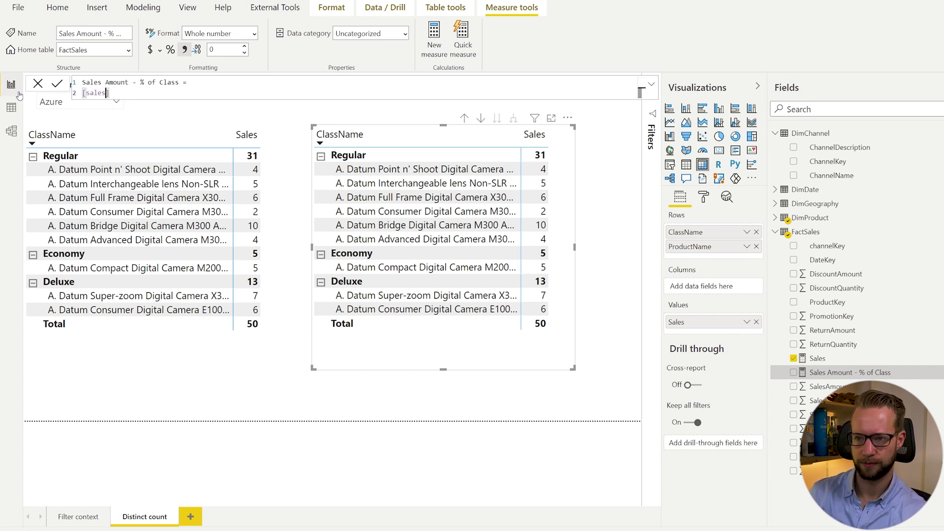
{"action": "key", "text": "Home"}
{"action": "type", "text": "VAR"}
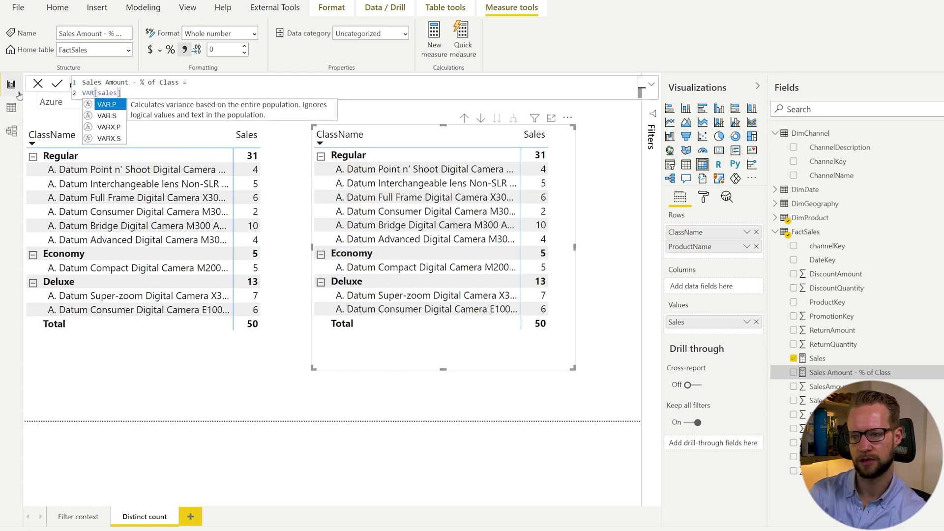
{"action": "type", "text": " S"}
{"action": "type", "text": "ales ="}
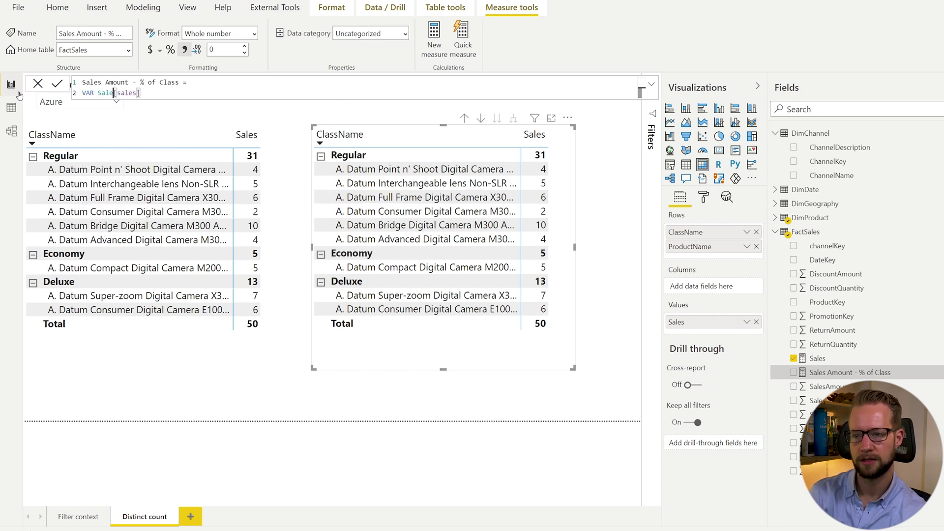
{"action": "left_click", "coordinate": [197, 92]}
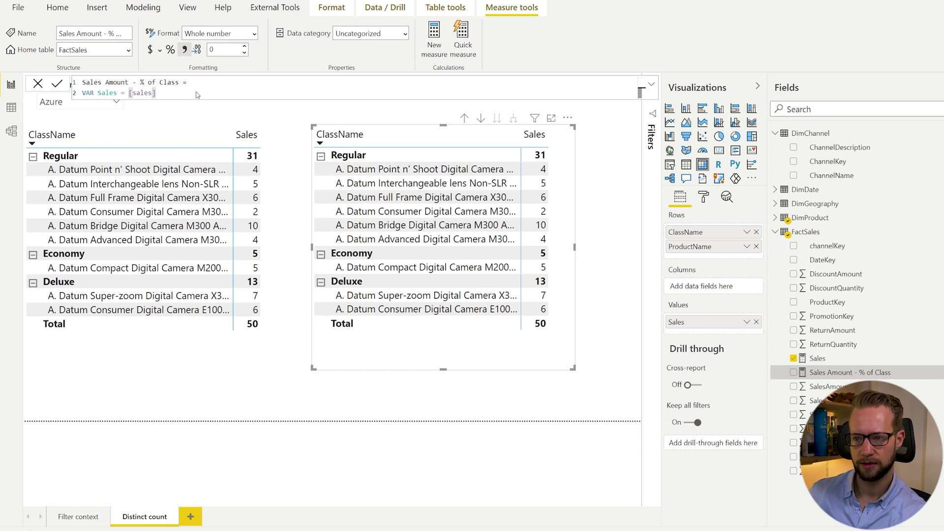
{"action": "key", "text": "shift+Return"}
{"action": "type", "text": "RETURN"}
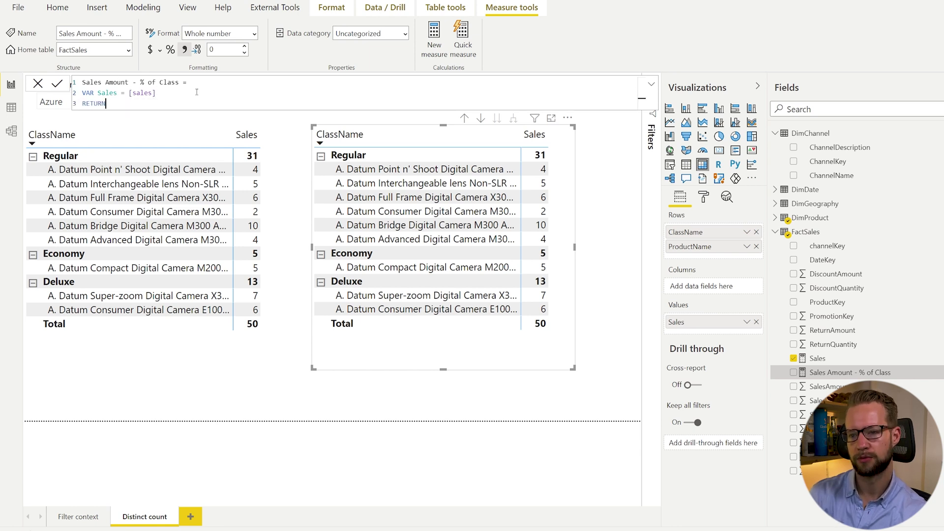
{"action": "key", "text": "shift+Return"}
{"action": "key", "text": "Tab"}
{"action": "type", "text": "sales"}
{"action": "key", "text": "Tab"}
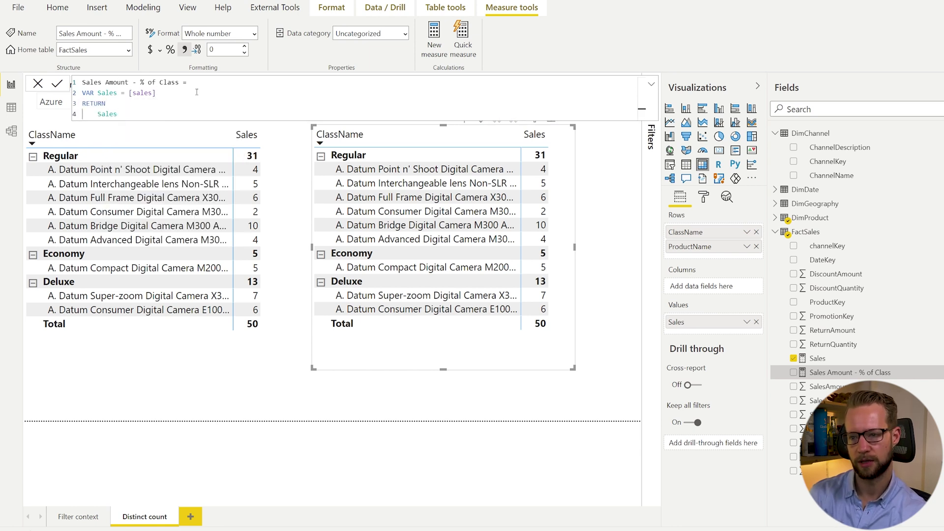
{"action": "key", "text": "Return"}
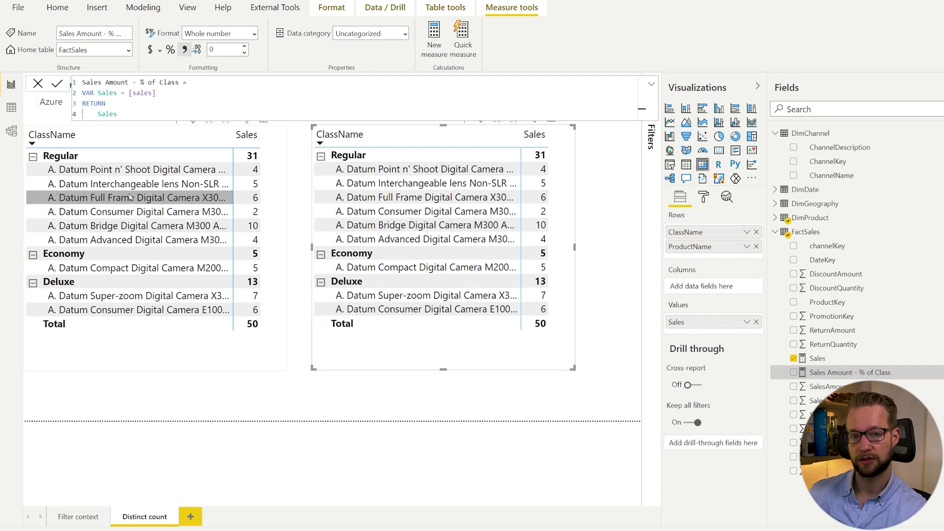
Add a SalesIgnoreProduct variable that starts CALCULATE([Sales], ...).
{"action": "left_click", "coordinate": [215, 96]}
{"action": "key", "text": "shift+Return"}
{"action": "type", "text": "VAR "}
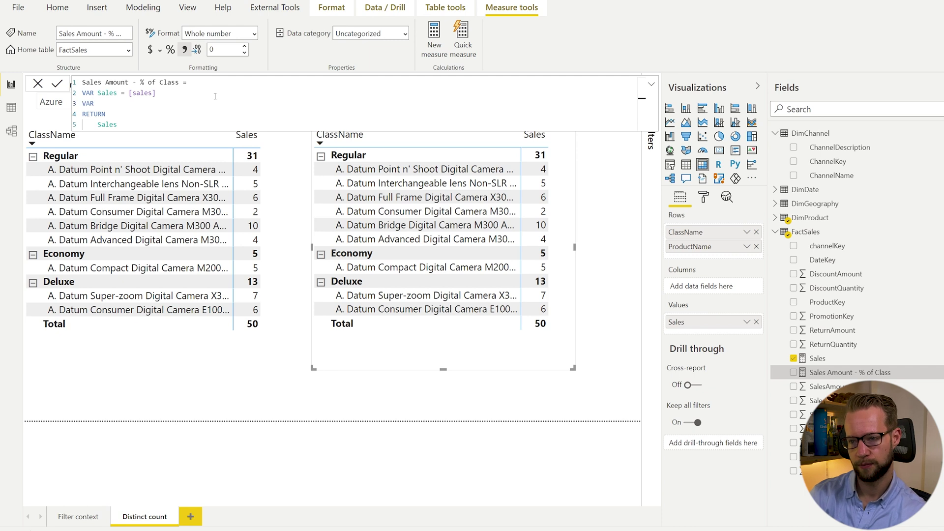
{"action": "type", "text": "S"}
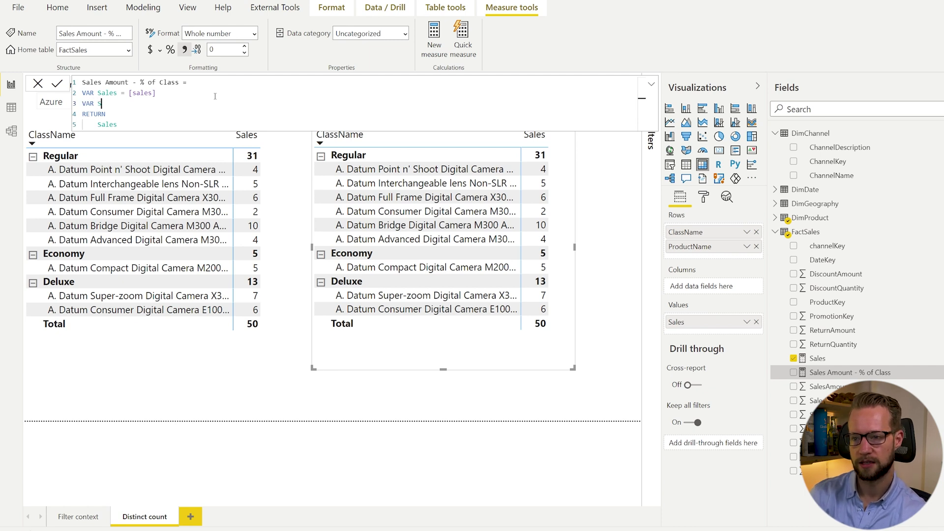
{"action": "type", "text": "alesIgnoreProduct ="}
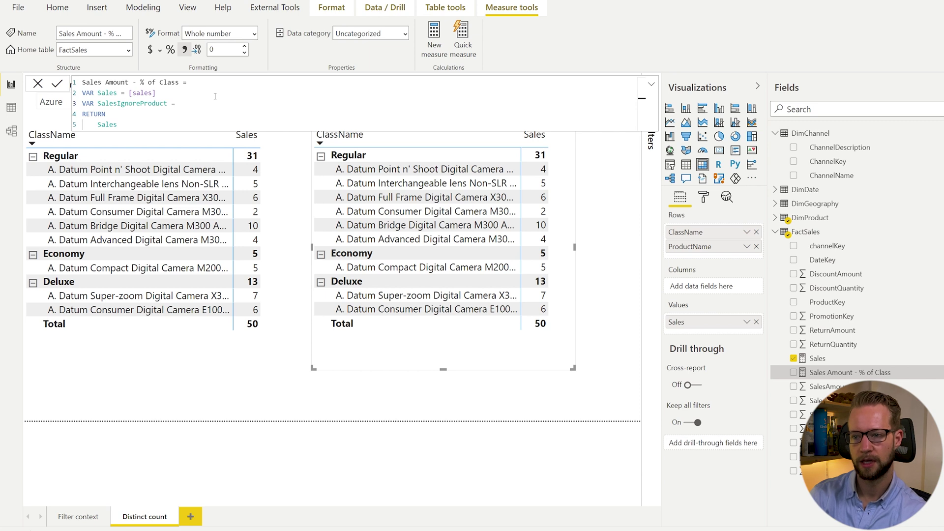
{"action": "key", "text": "shift+Return"}
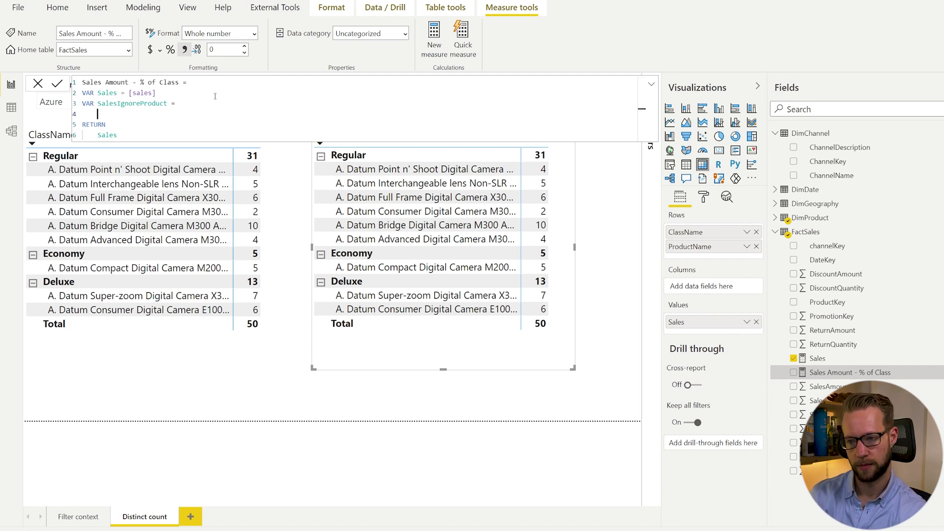
{"action": "type", "text": "CALCU"}
{"action": "key", "text": "Tab"}
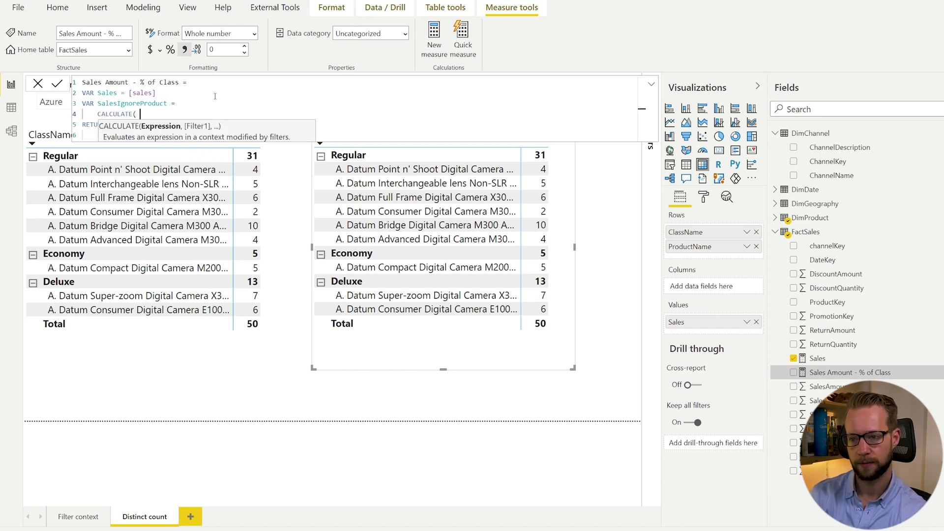
{"action": "key", "text": "shift+Return"}
{"action": "type", "text": "[sales"}
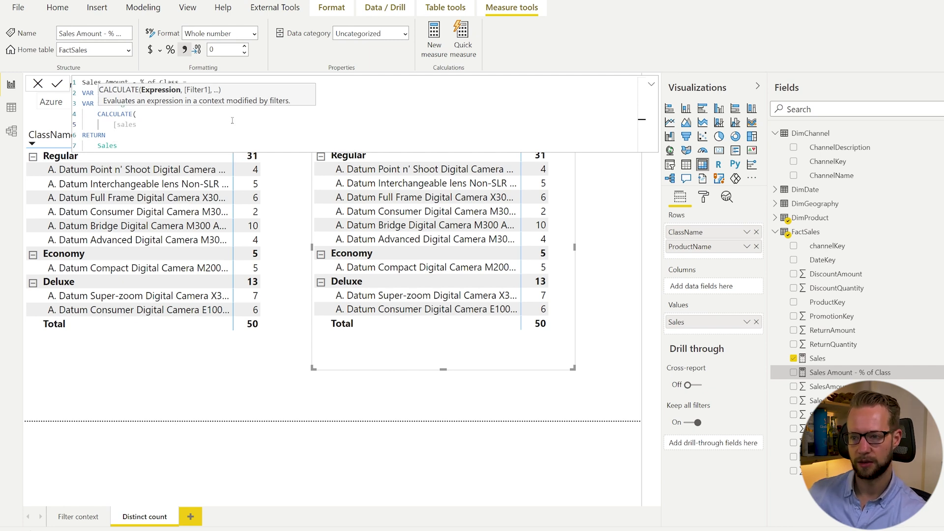
{"action": "scroll", "coordinate": [228, 141], "scroll_direction": "up", "scroll_amount": 3}
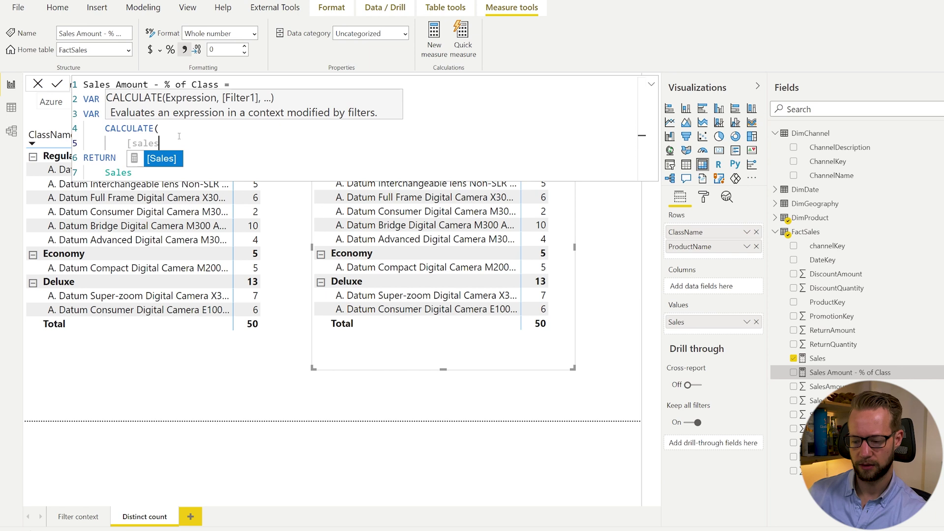
{"action": "type", "text": "],"}
{"action": "key", "text": "Return"}
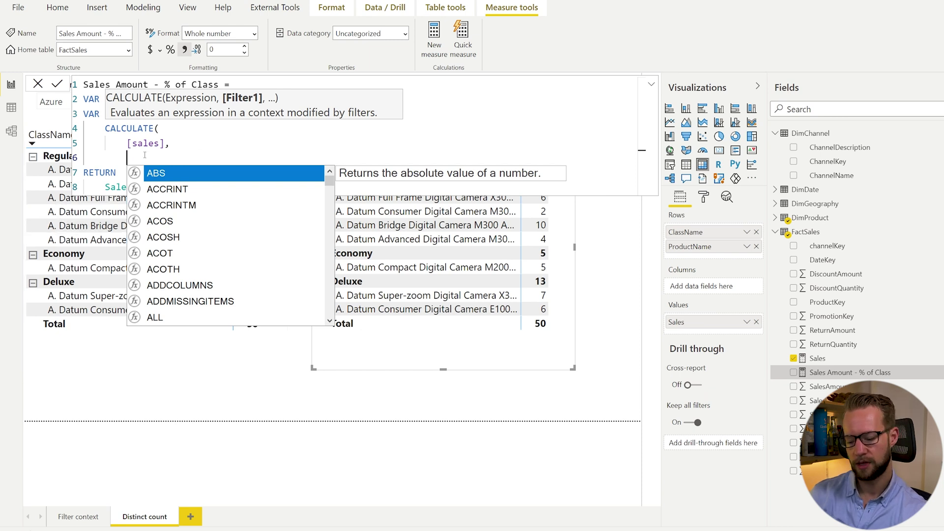
Finish CALCULATE with REMOVEFILTERS(DimProduct[ProductName]) and return SalesIgnoreProduct.
{"action": "type", "text": "remove"}
{"action": "key", "text": "Tab"}
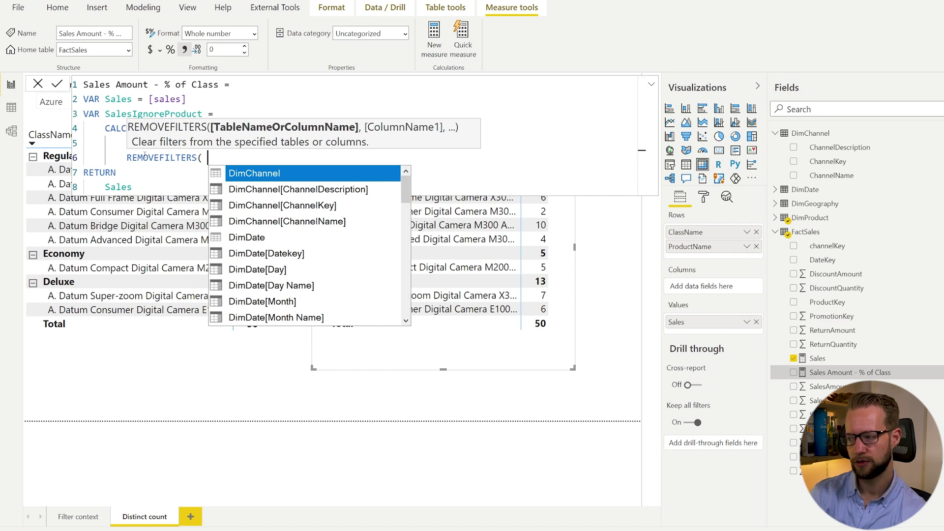
{"action": "type", "text": "productn"}
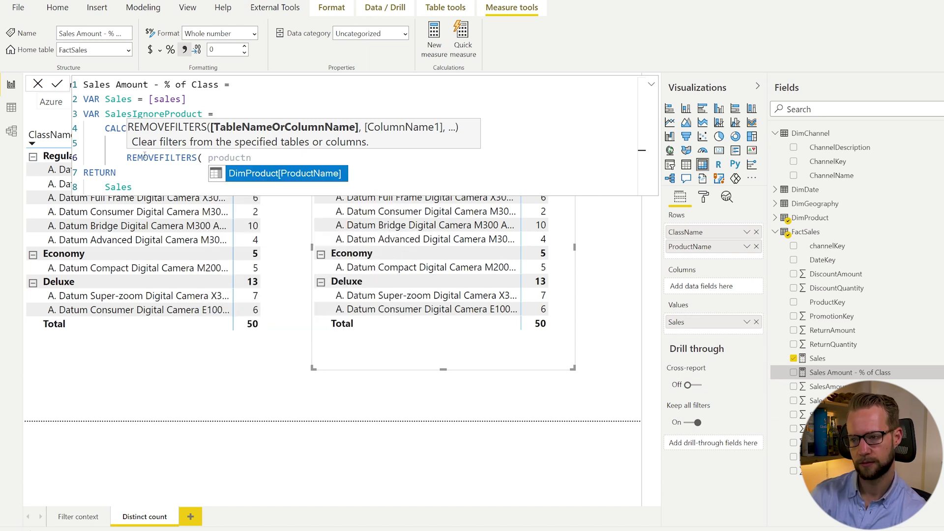
{"action": "key", "text": "Tab"}
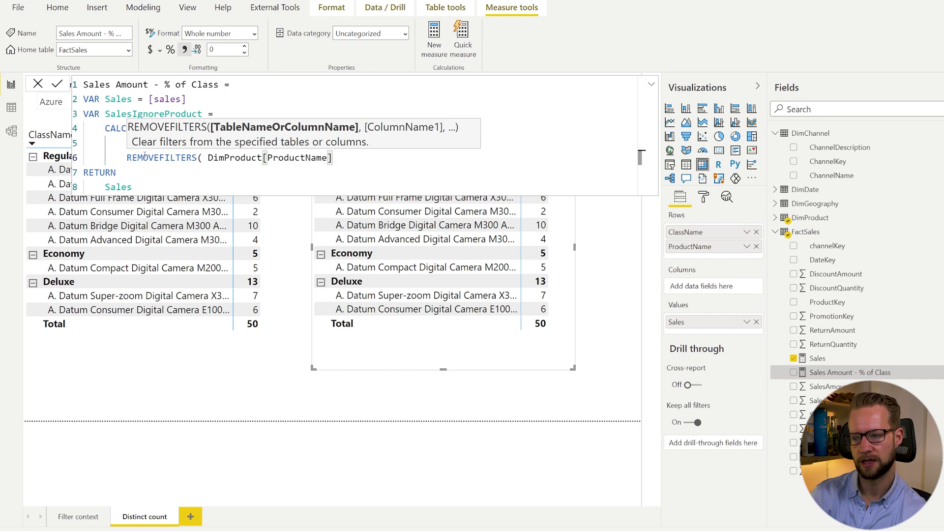
{"action": "type", "text": ")"}
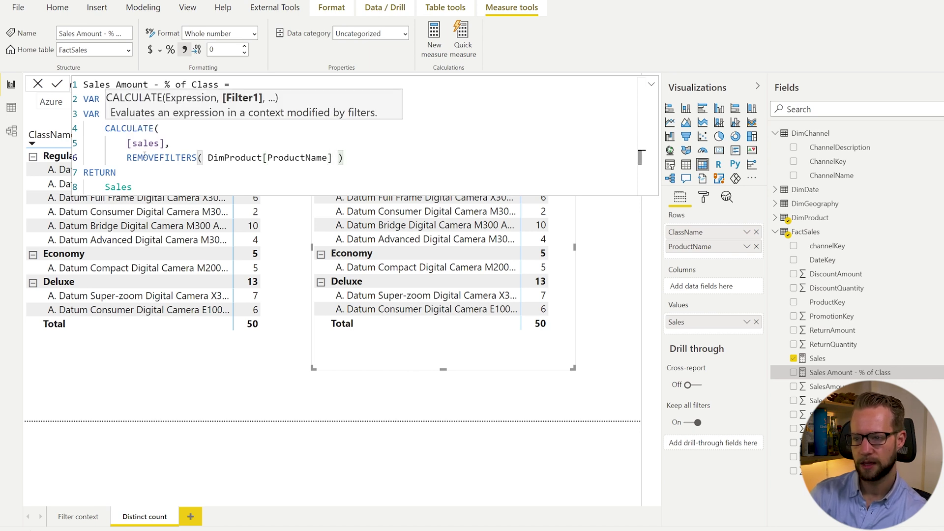
{"action": "key", "text": "shift+Return"}
{"action": "type", "text": ")"}
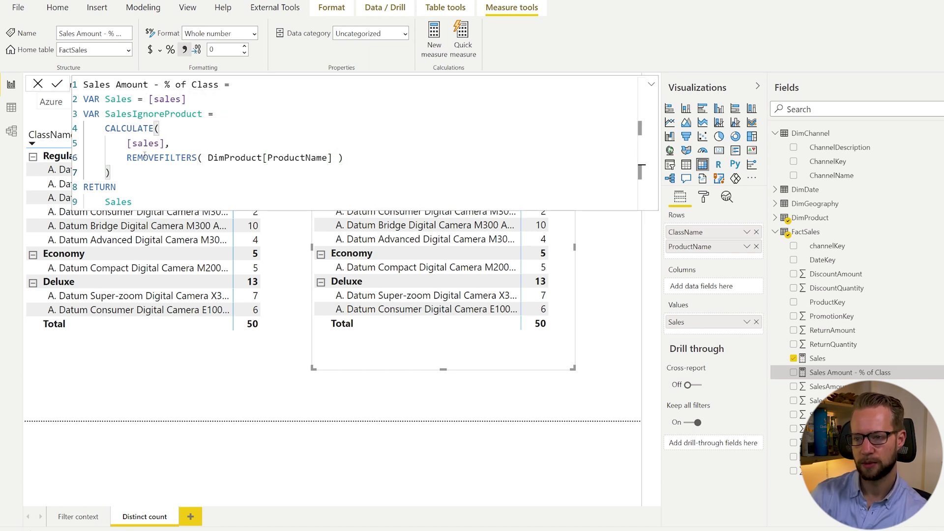
{"action": "double_click", "coordinate": [121, 202]}
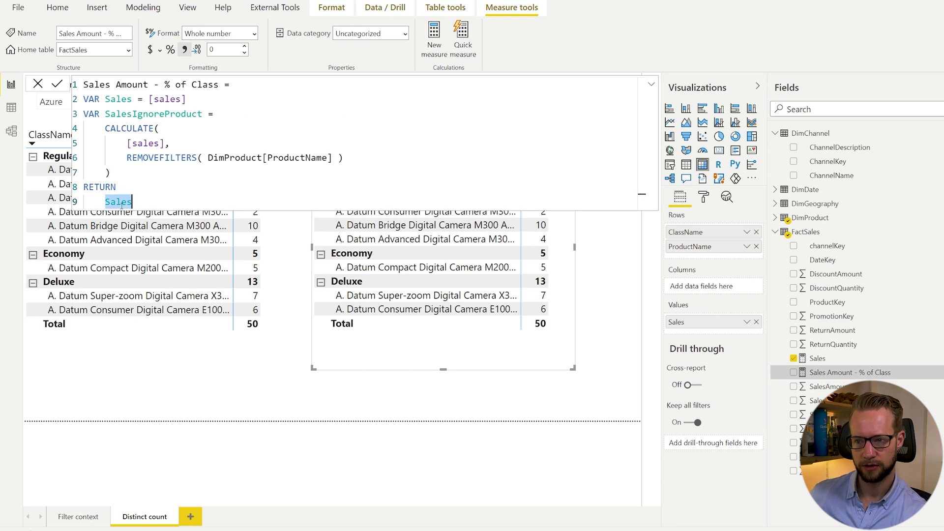
{"action": "type", "text": "SalesI"}
{"action": "key", "text": "Tab"}
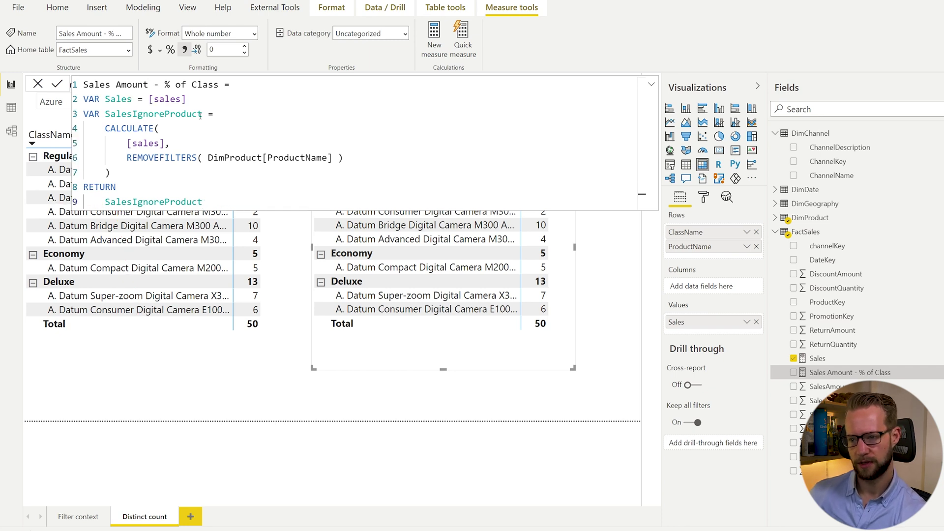
Commit the measure and replace Sales with Sales Amount - % of Class in the right-hand matrix.
{"action": "key", "text": "Return"}
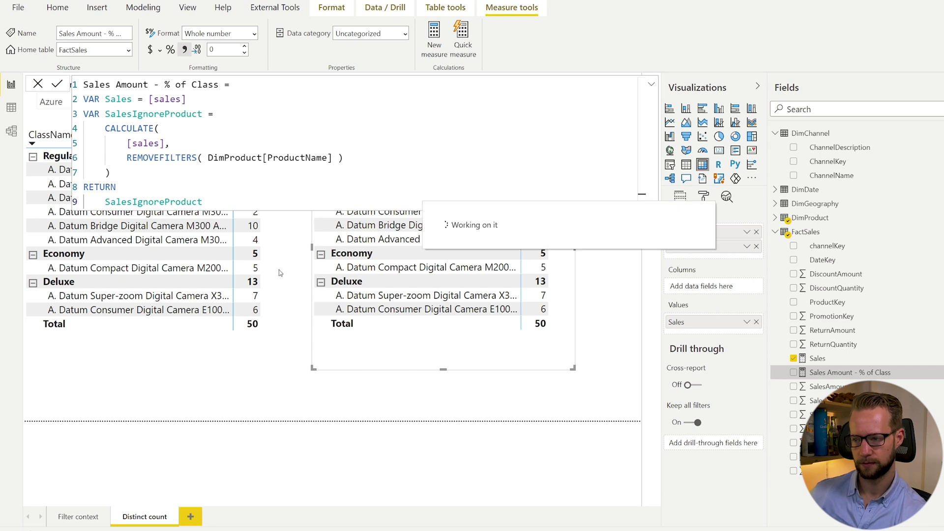
{"action": "left_click", "coordinate": [506, 451]}
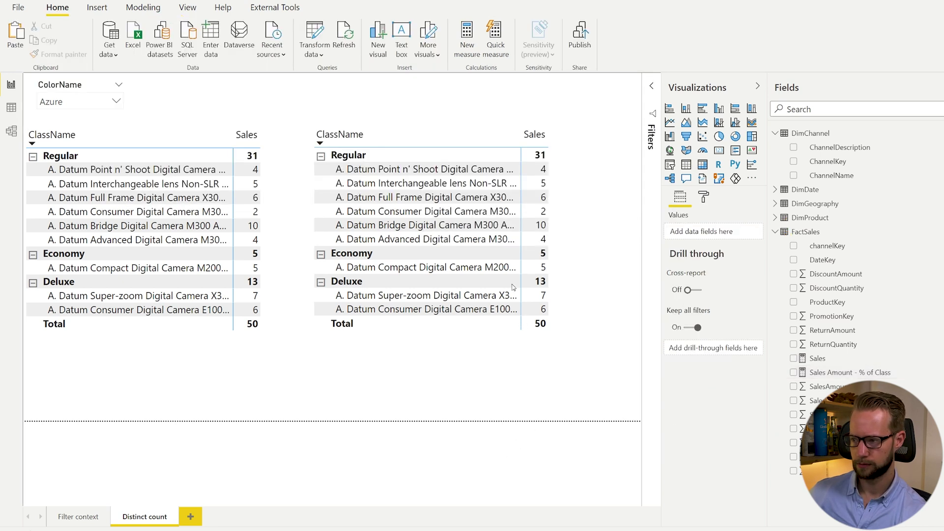
{"action": "left_click", "coordinate": [571, 203]}
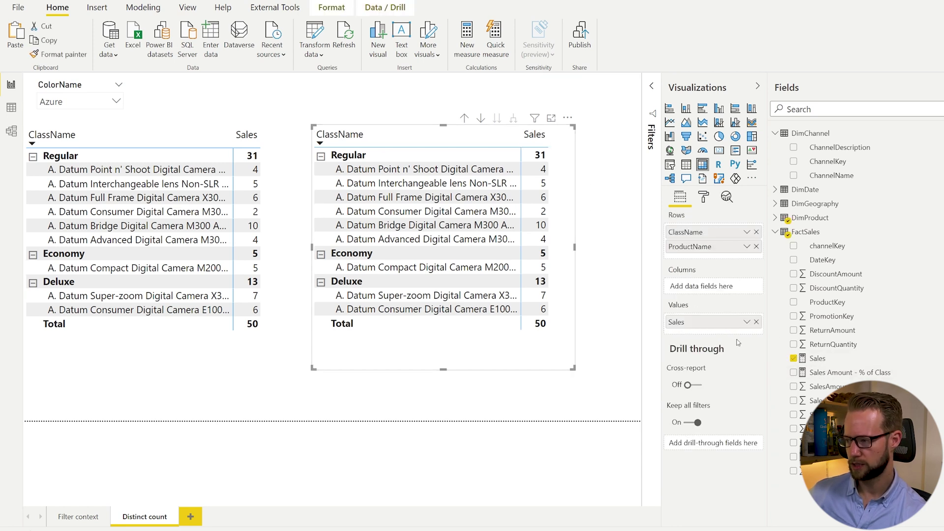
{"action": "left_click", "coordinate": [756, 322]}
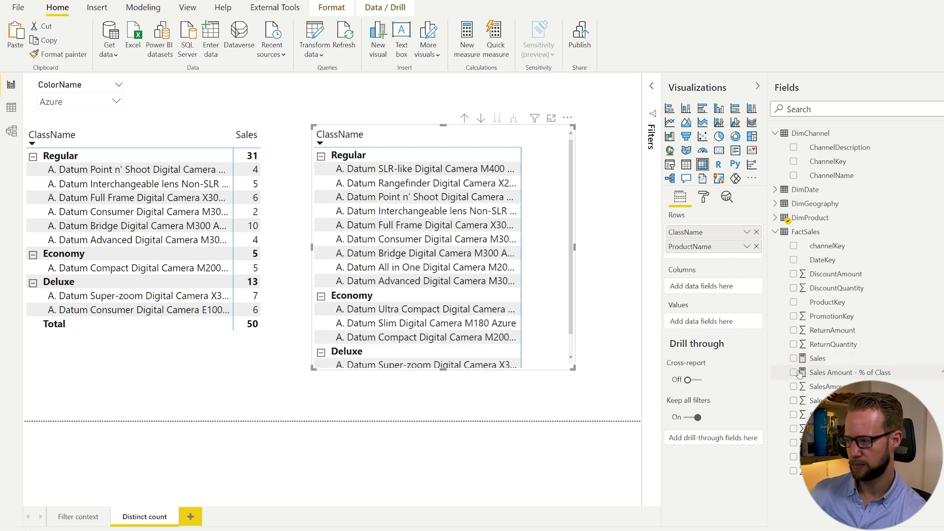
{"action": "left_click", "coordinate": [793, 373]}
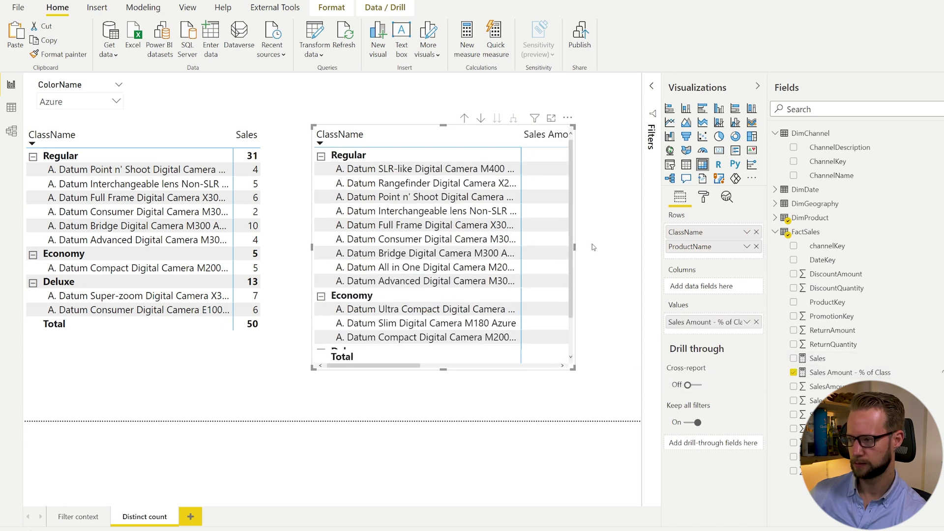
Widen the right-hand matrix and rename its value column to Sales v2.
{"action": "left_click_drag", "start_coordinate": [574, 247], "coordinate": [669, 262]}
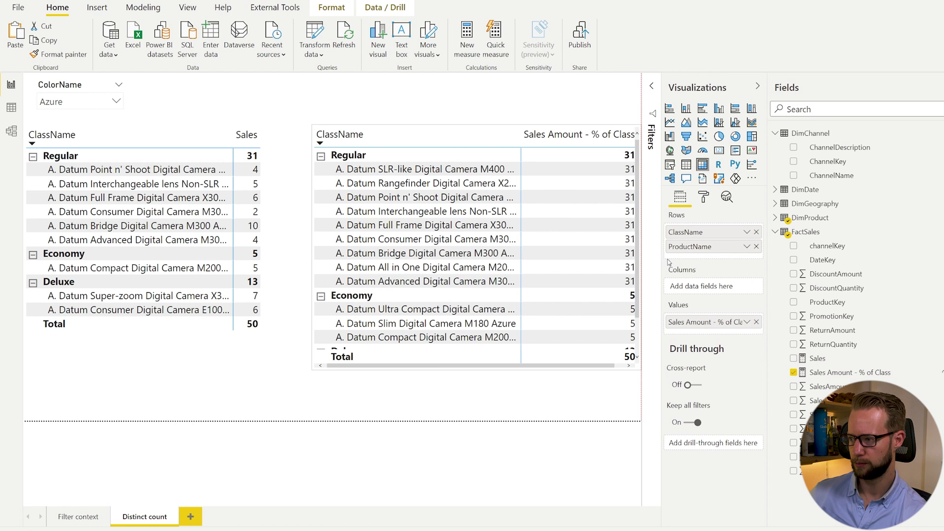
{"action": "double_click", "coordinate": [710, 323]}
{"action": "type", "text": "Sales v2"}
{"action": "key", "text": "Return"}
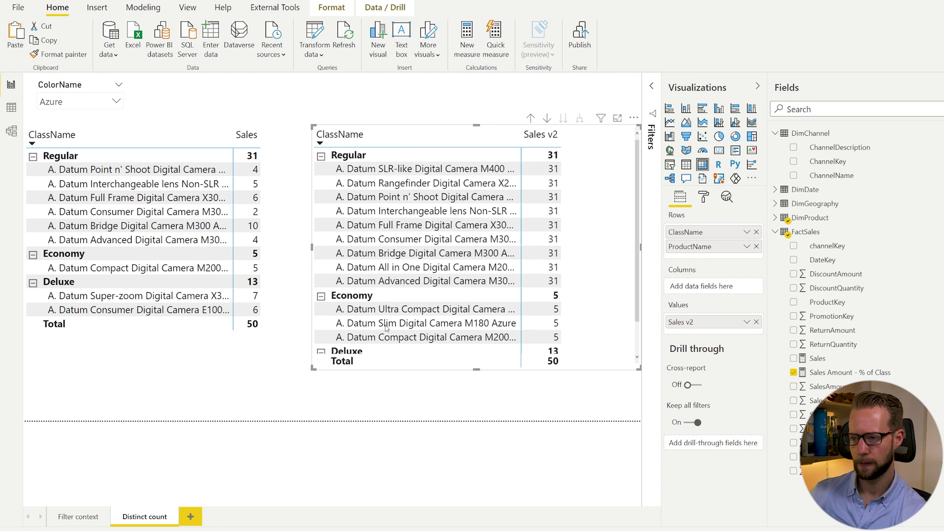
{"action": "left_click", "coordinate": [281, 191]}
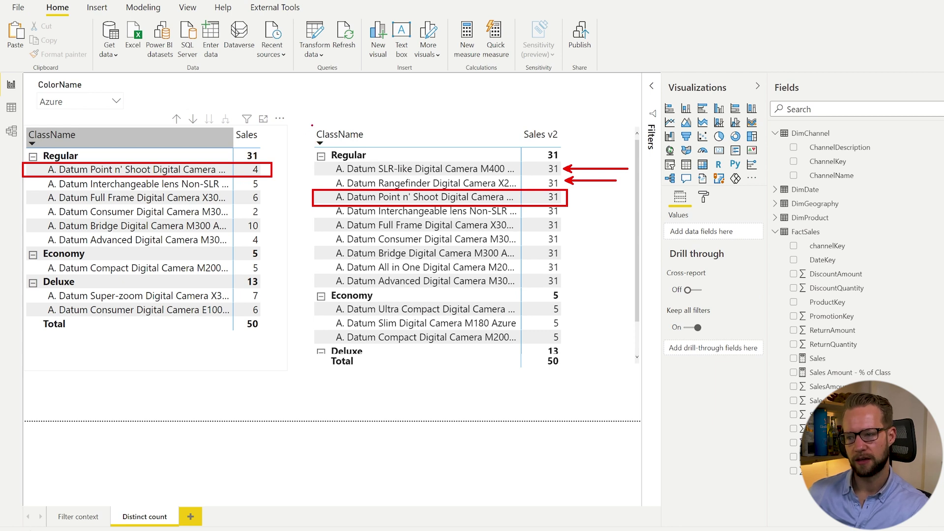
{"action": "mouse_move", "coordinate": [313, 131]}
{"action": "left_mouse_down"}
{"action": "mouse_move", "coordinate": [314, 166]}
{"action": "mouse_move", "coordinate": [376, 163]}
{"action": "left_mouse_up"}
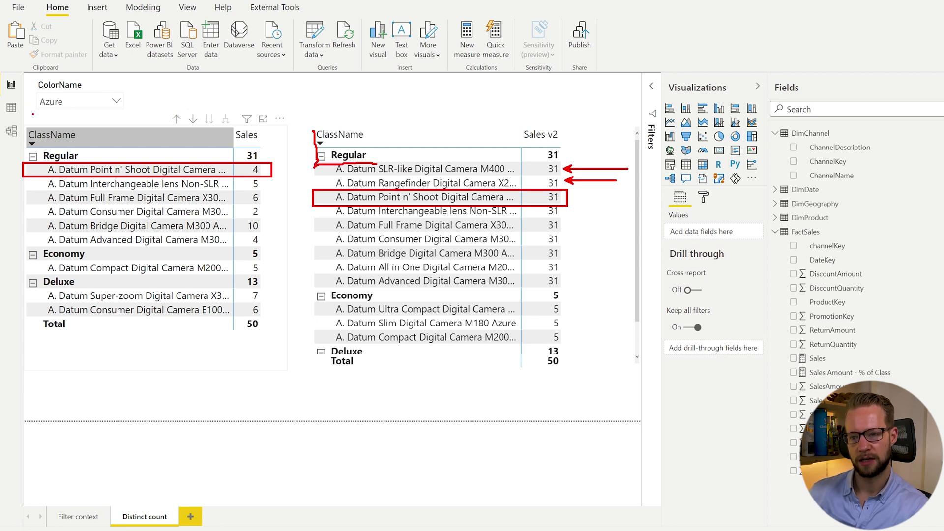
{"action": "mouse_move", "coordinate": [33, 114]}
{"action": "left_mouse_down"}
{"action": "mouse_move", "coordinate": [87, 113]}
{"action": "mouse_move", "coordinate": [31, 111]}
{"action": "mouse_move", "coordinate": [59, 113]}
{"action": "left_mouse_up"}
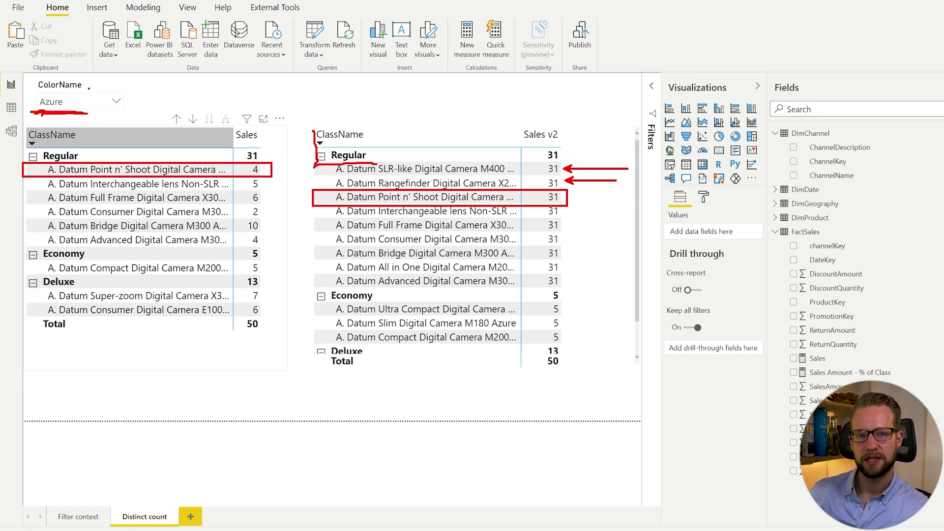
{"action": "key", "text": "Escape"}
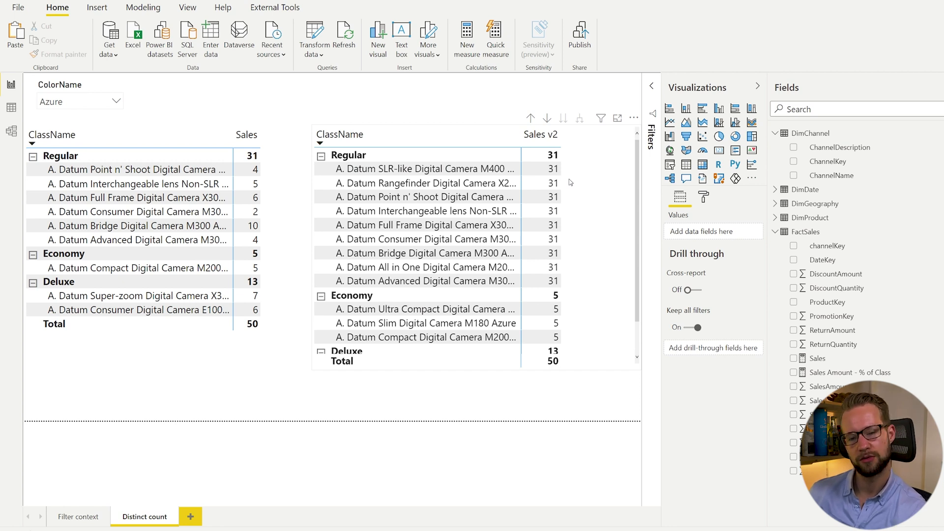
Add a Result variable defined as DIVIDE(Sales, SalesIgnoreProduct) after the CALCULATE block.
{"action": "left_click", "coordinate": [867, 372]}
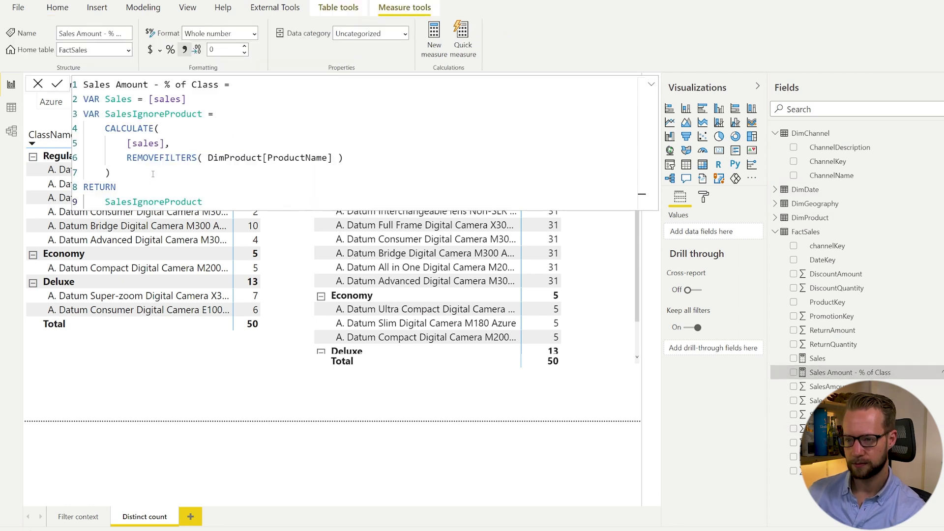
{"action": "left_click_drag", "start_coordinate": [153, 174], "coordinate": [151, 158]}
{"action": "left_click", "coordinate": [152, 174]}
{"action": "key", "text": "Return"}
{"action": "type", "text": "V"}
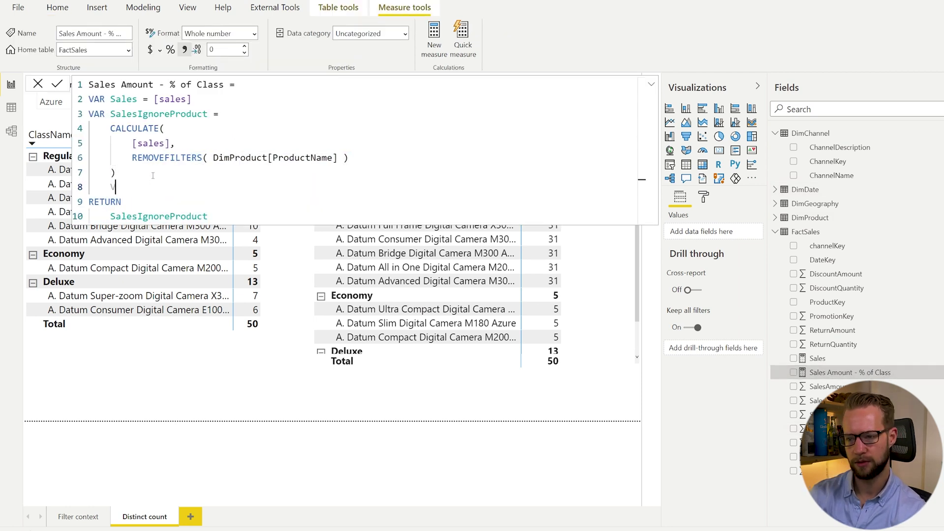
{"action": "key", "text": "BackSpace"}
{"action": "key", "text": "BackSpace"}
{"action": "key", "text": "BackSpace"}
{"action": "key", "text": "BackSpace"}
{"action": "key", "text": "BackSpace"}
{"action": "type", "text": "VAR Resu"}
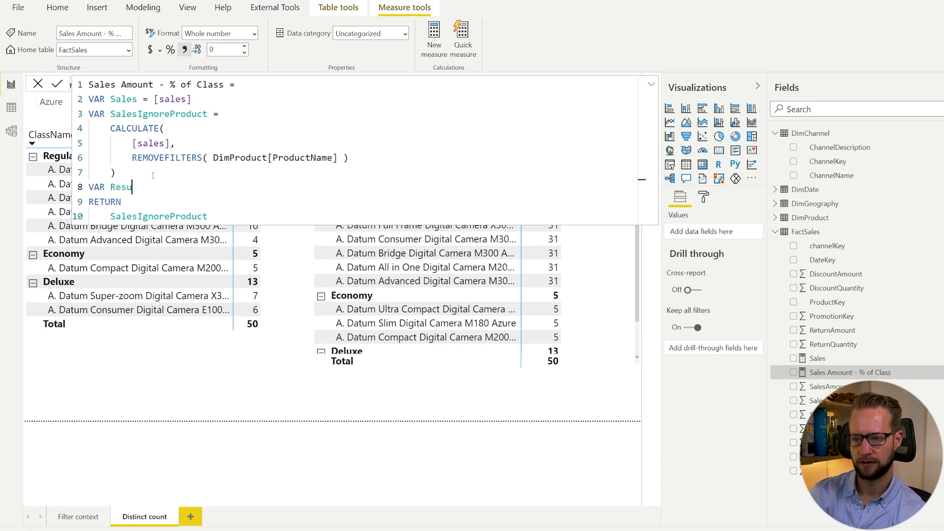
{"action": "type", "text": "lt ="}
{"action": "key", "text": "Return"}
{"action": "type", "text": "divi"}
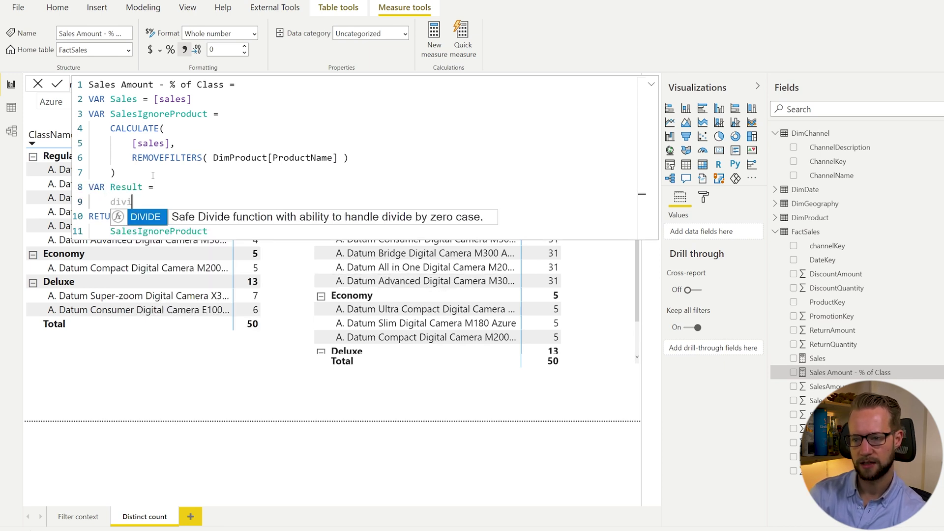
{"action": "key", "text": "Tab"}
{"action": "type", "text": "sales"}
{"action": "key", "text": "Tab"}
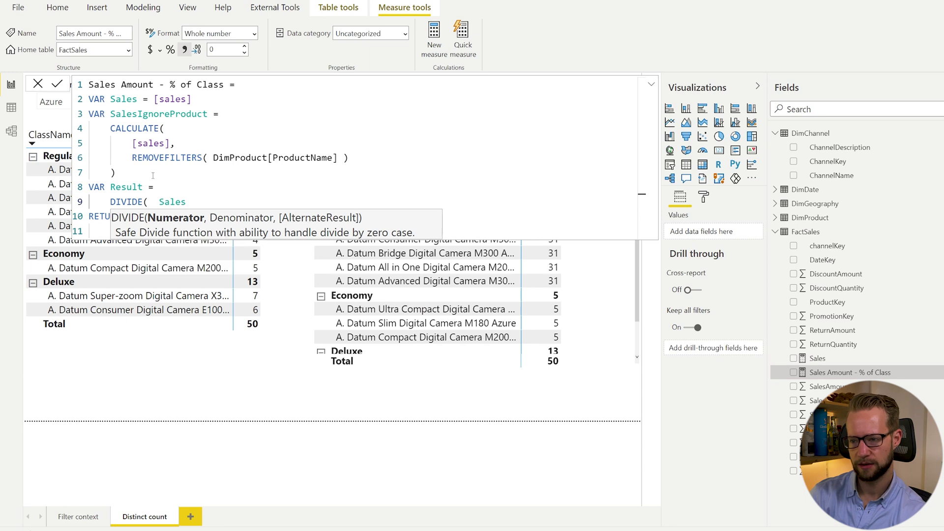
{"action": "type", "text": ",  sales"}
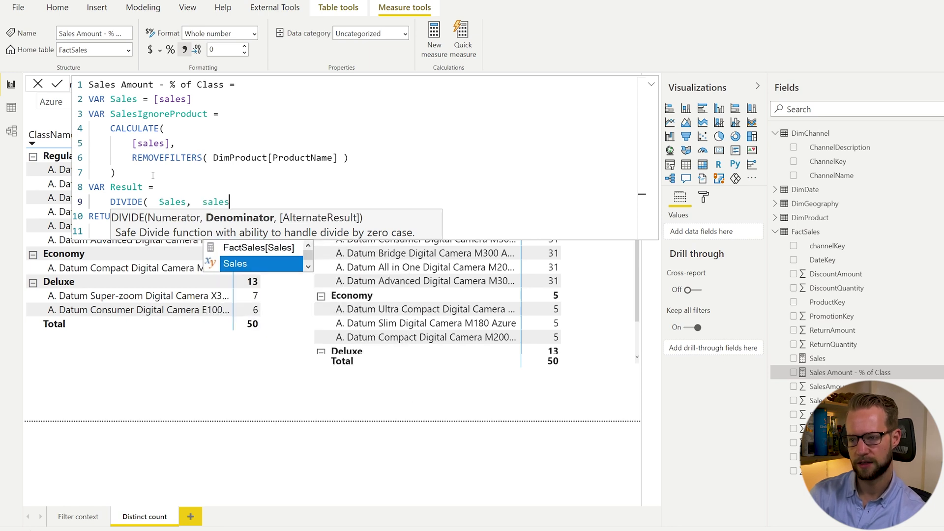
{"action": "type", "text": "ign"}
{"action": "key", "text": "Tab"}
{"action": "type", "text": ")"}
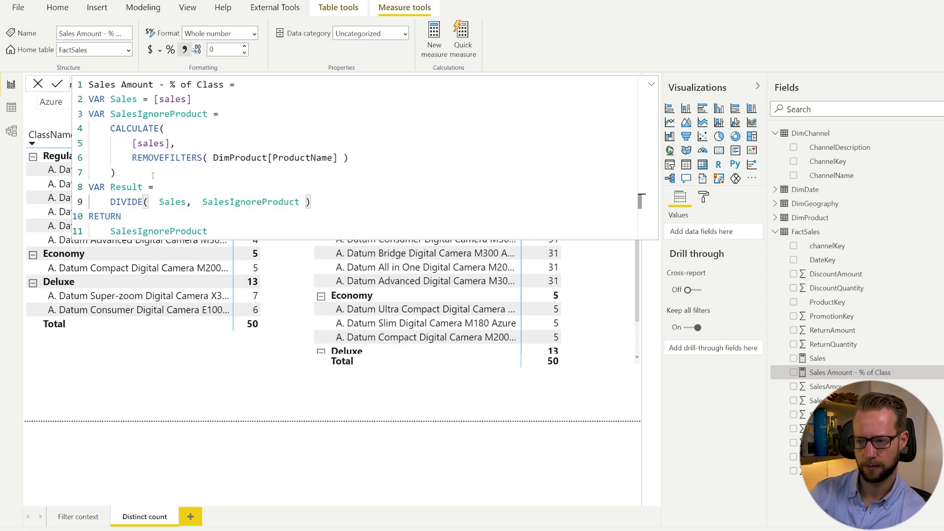
Make the measure return Result and commit the change.
{"action": "double_click", "coordinate": [150, 229]}
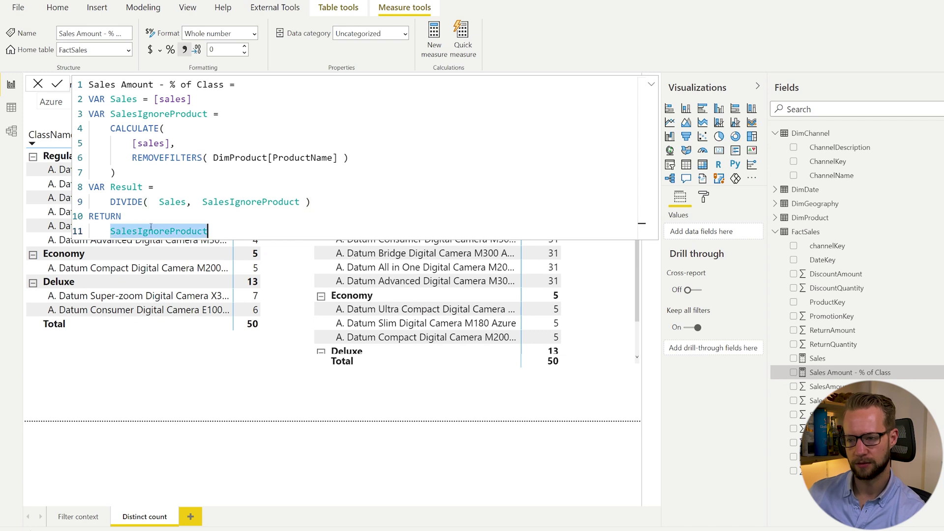
{"action": "type", "text": "Result"}
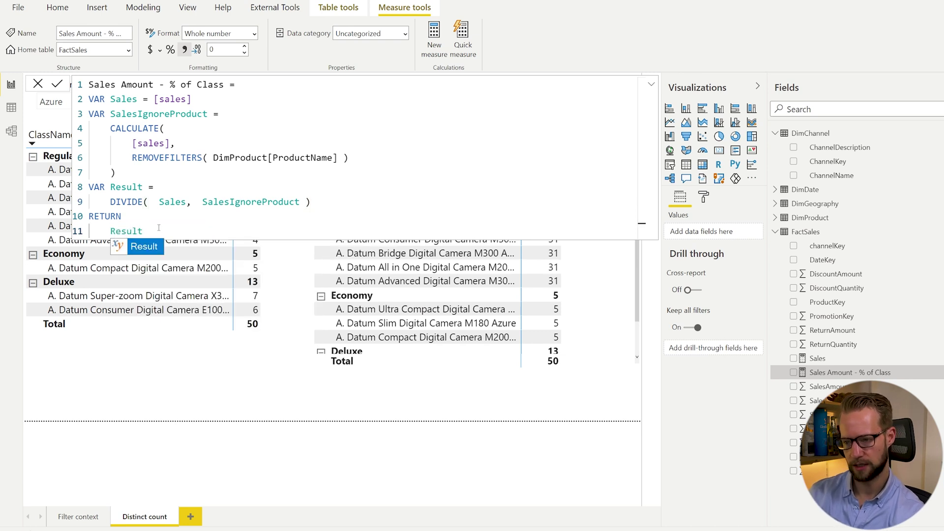
{"action": "left_click", "coordinate": [160, 231]}
{"action": "key", "text": "Return"}
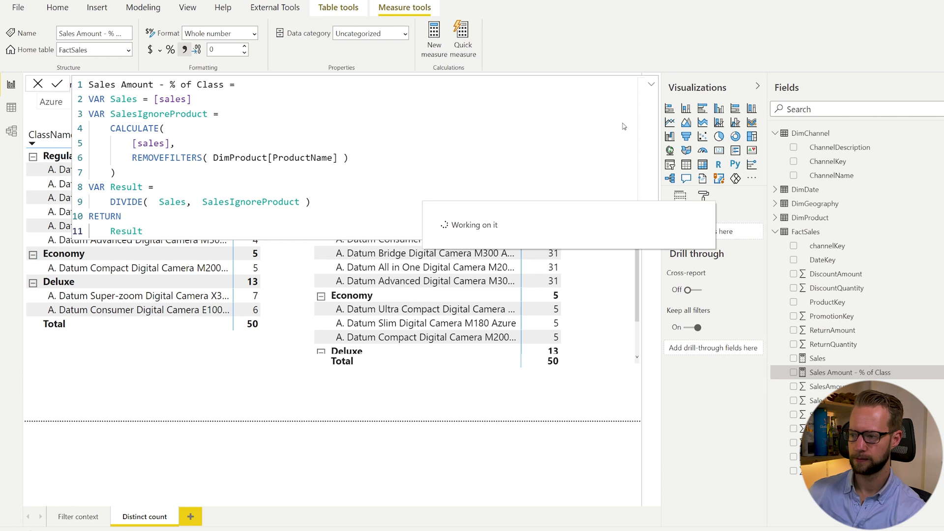
{"action": "left_click", "coordinate": [651, 85]}
Apply Percentage format to the measure so Sales v2 shows each product's class share.
{"action": "left_click", "coordinate": [254, 34]}
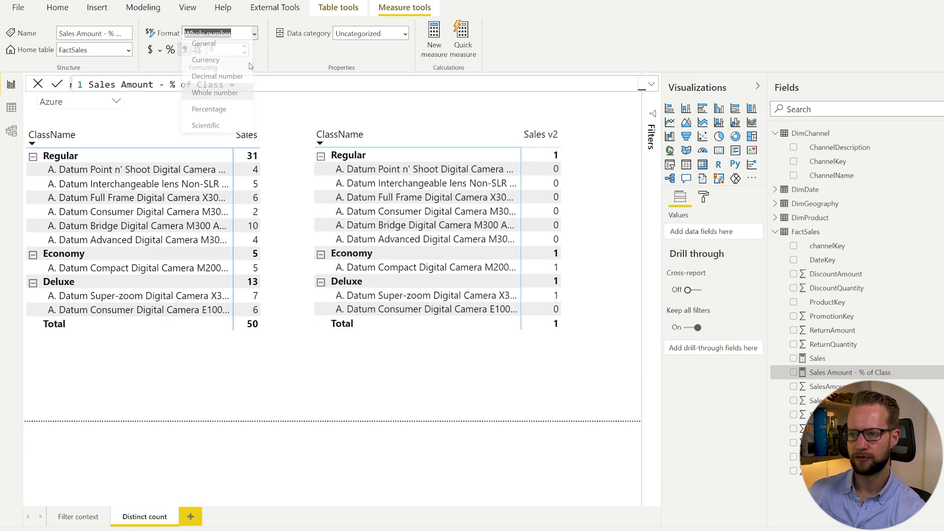
{"action": "left_click", "coordinate": [222, 114]}
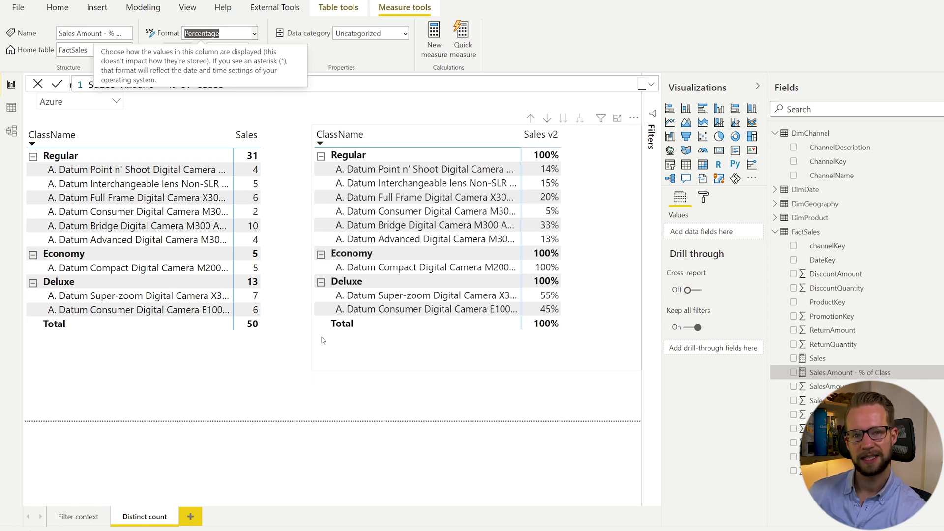
{"action": "left_click", "coordinate": [652, 85]}
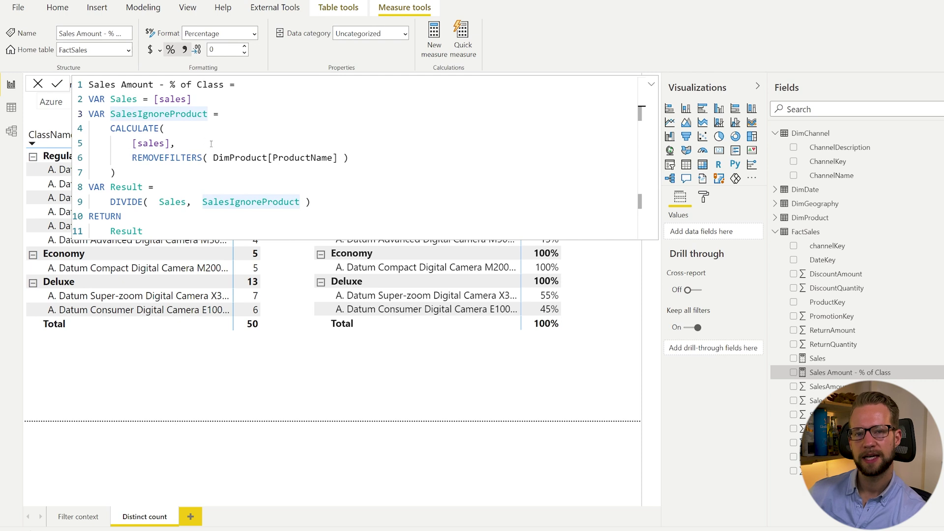
Replace REMOVEFILTERS with ALL and rename the SalesIgnoreProduct variable to SalesTotal.
{"action": "left_click", "coordinate": [651, 84]}
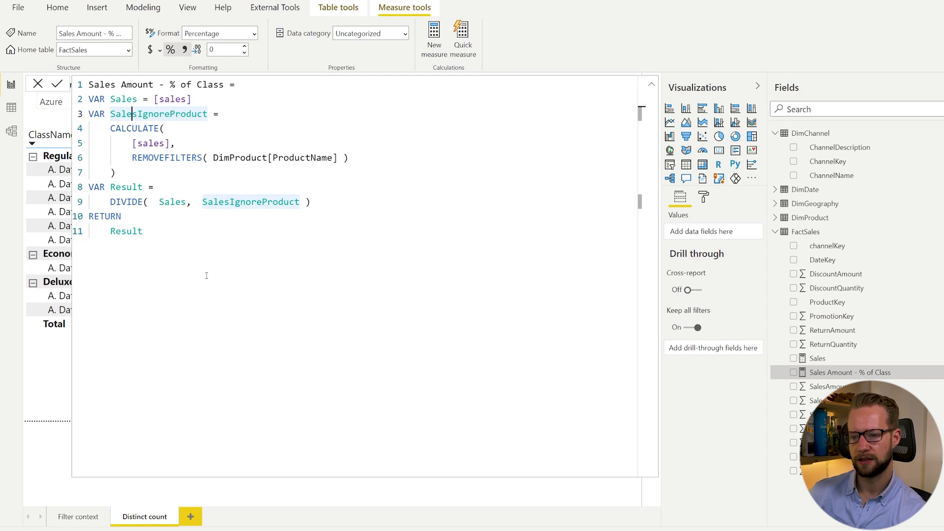
{"action": "left_click", "coordinate": [651, 85]}
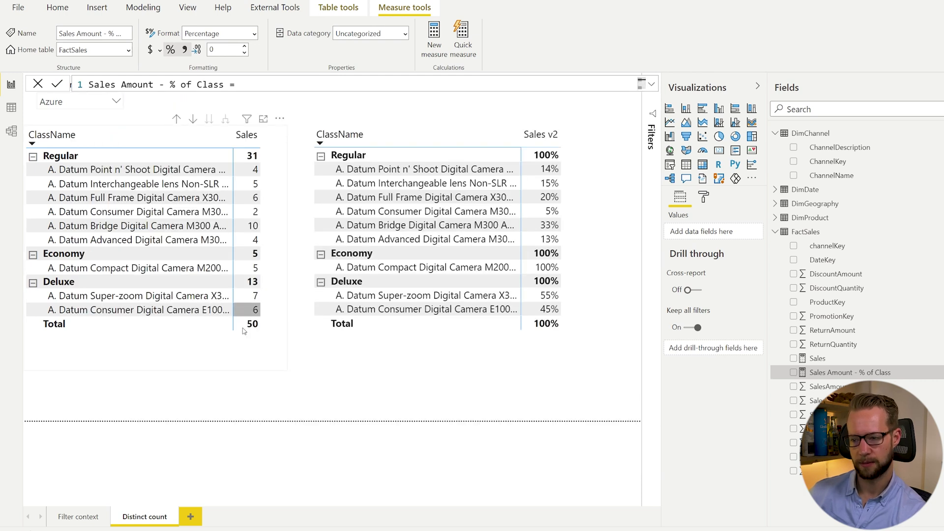
{"action": "left_click", "coordinate": [651, 85]}
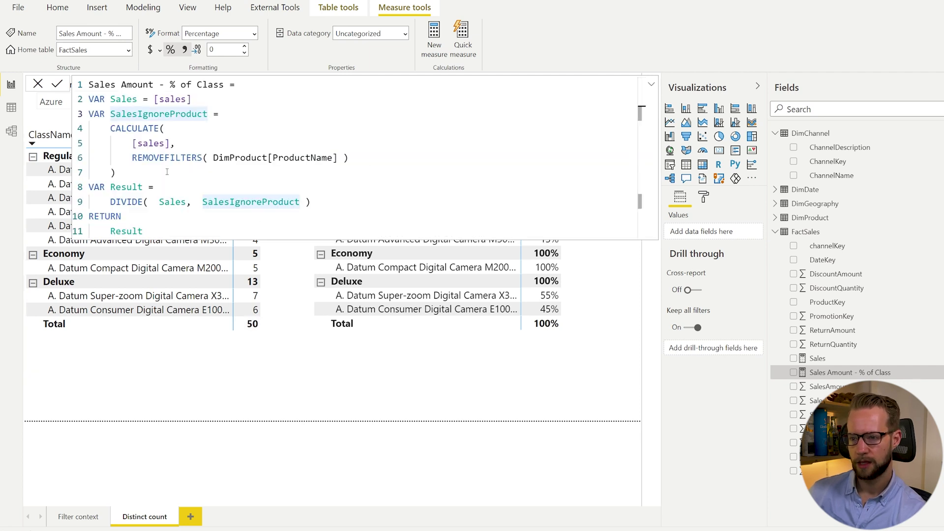
{"action": "double_click", "coordinate": [181, 158]}
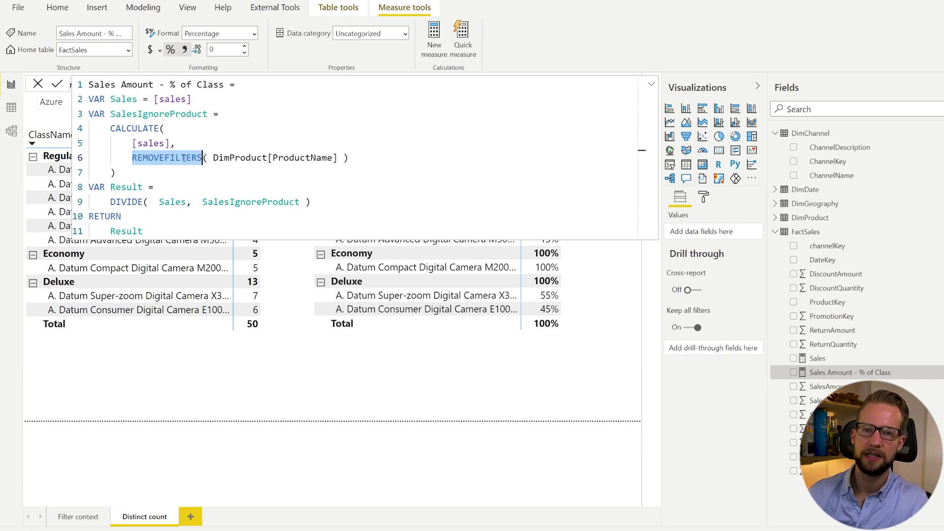
{"action": "type", "text": "ALL"}
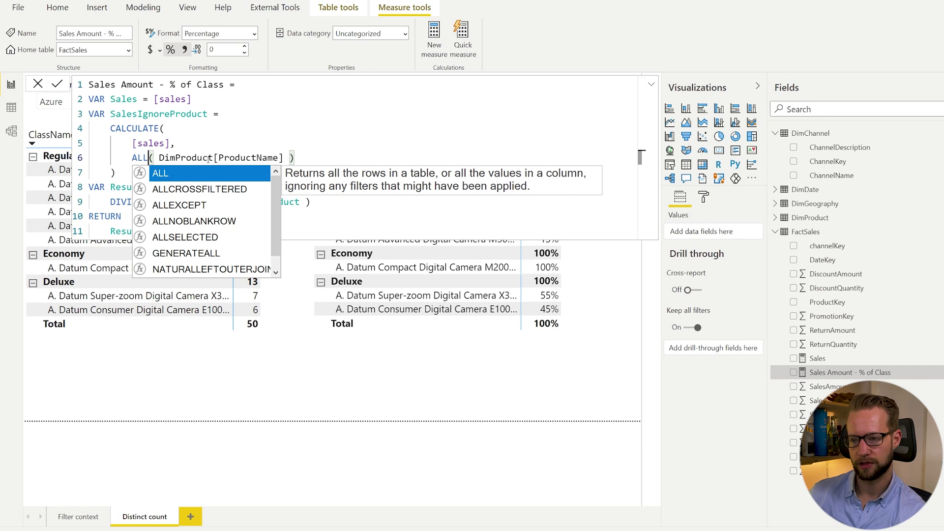
{"action": "left_click", "coordinate": [194, 143]}
{"action": "double_click", "coordinate": [162, 114]}
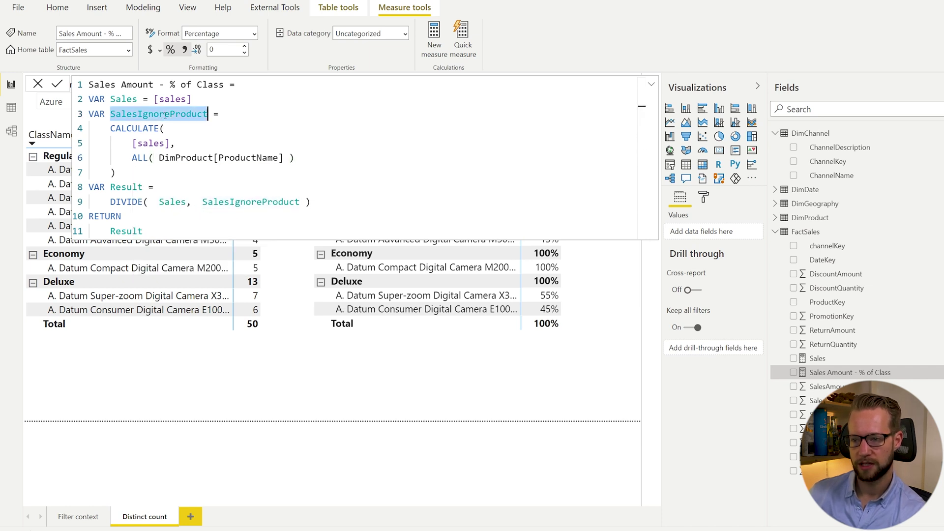
{"action": "key", "text": "BackSpace"}
{"action": "type", "text": "Sales"}
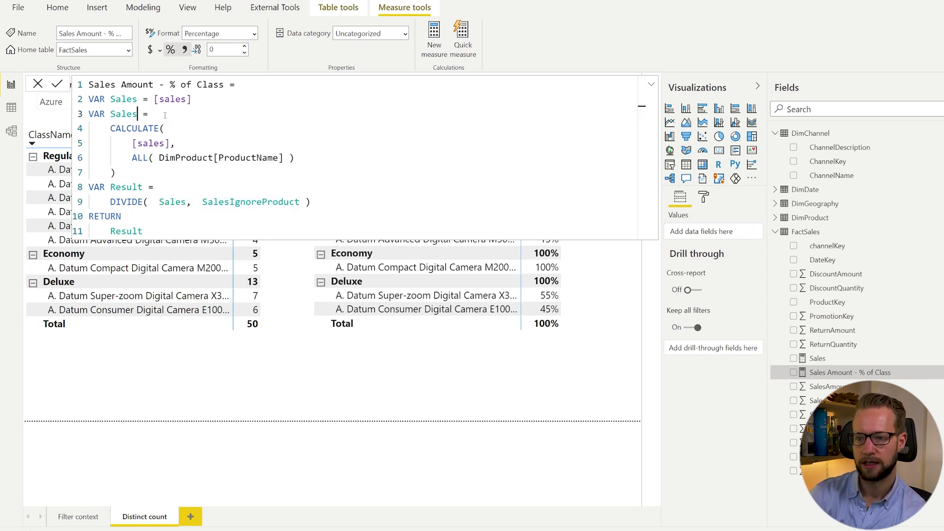
{"action": "type", "text": "Total"}
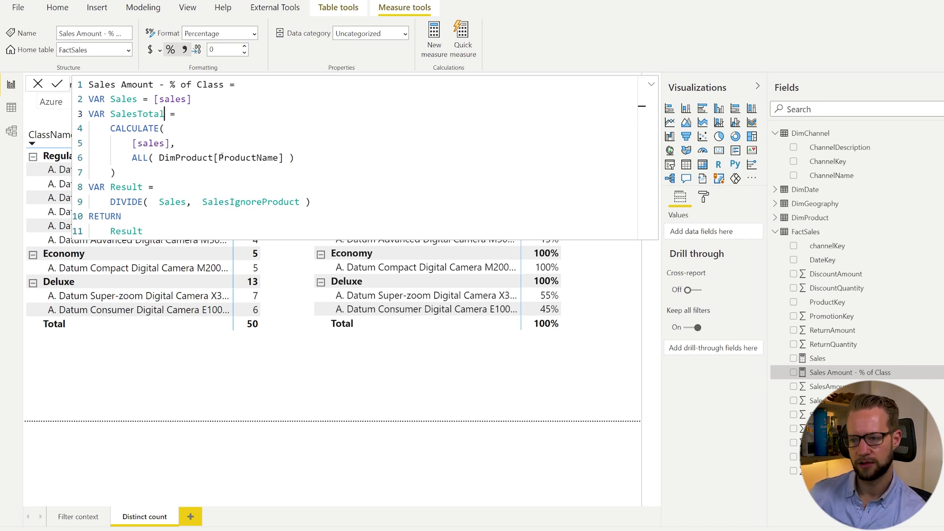
Add DimProduct[ClassName] to ALL and clear the old DIVIDE denominator name.
{"action": "left_click", "coordinate": [292, 163]}
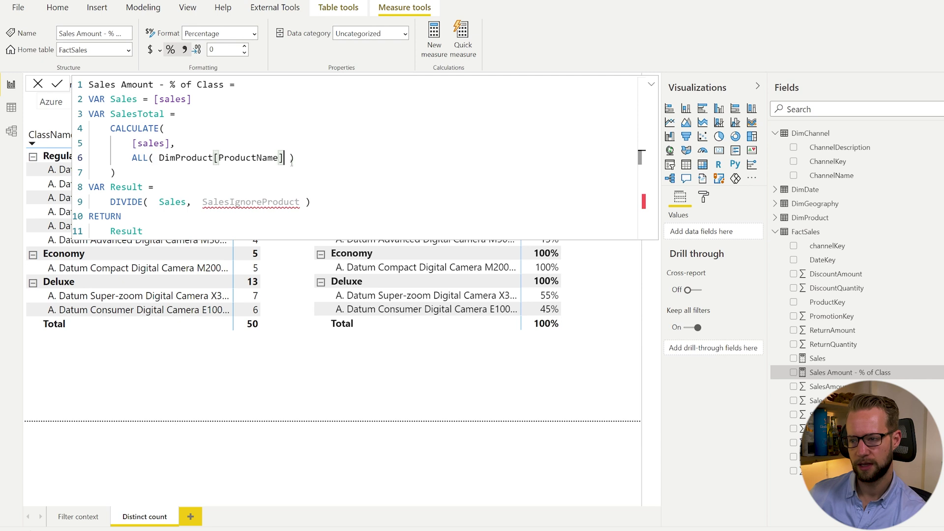
{"action": "type", "text": ", "}
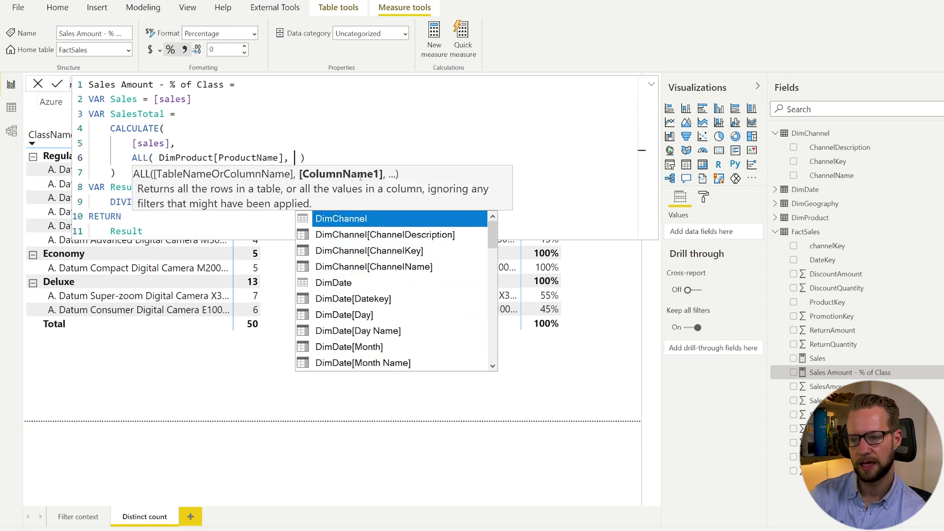
{"action": "type", "text": "classn"}
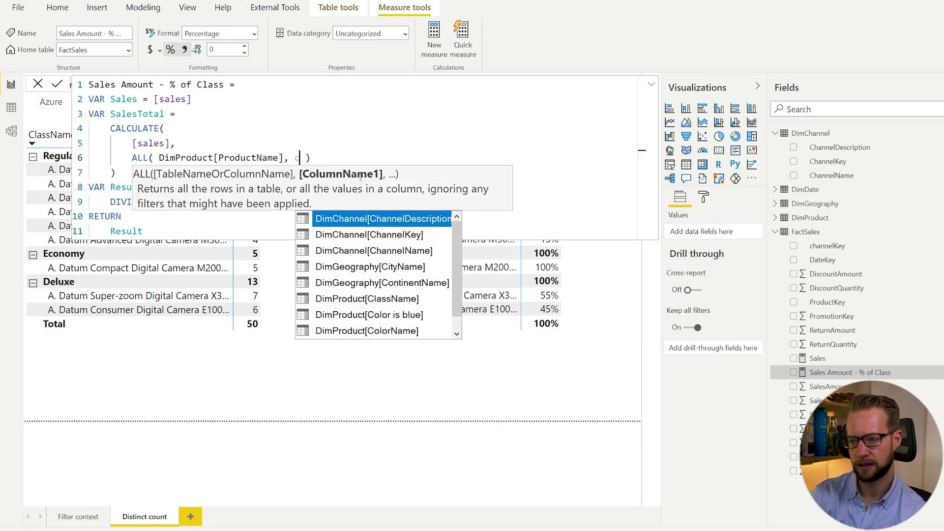
{"action": "key", "text": "Tab"}
{"action": "key", "text": "Up"}
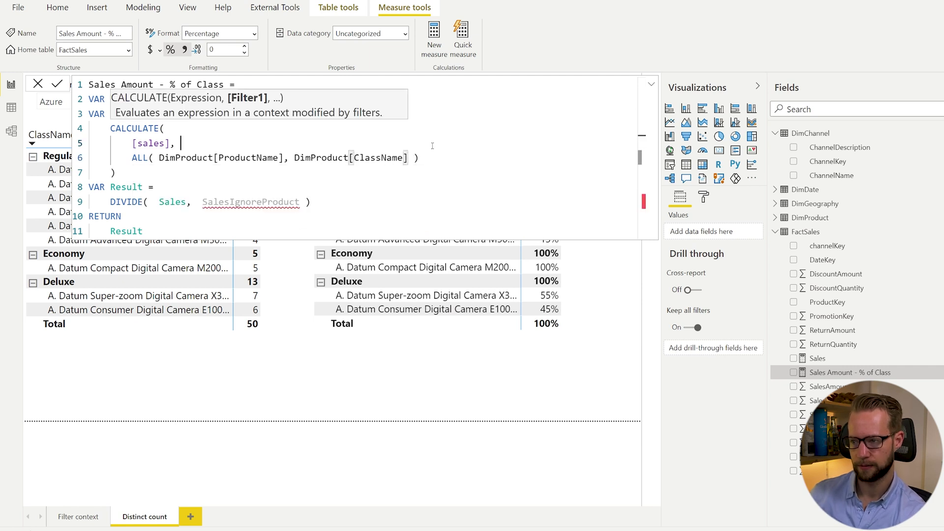
{"action": "double_click", "coordinate": [224, 201]}
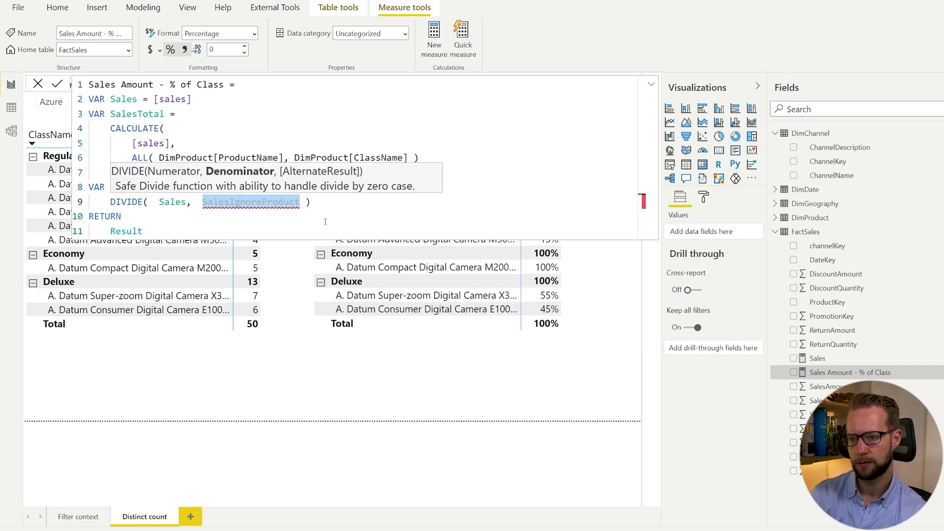
{"action": "key", "text": "BackSpace"}
Use SalesTotal as DIVIDE's denominator and on the RETURN line, then commit.
{"action": "type", "text": "SalesTotal"}
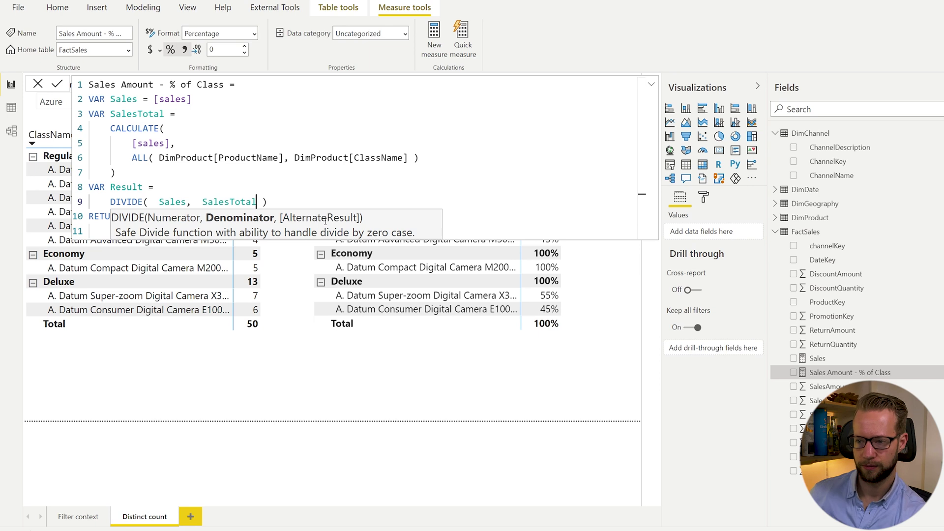
{"action": "left_click", "coordinate": [378, 158]}
{"action": "left_click_drag", "start_coordinate": [176, 114], "coordinate": [88, 97]}
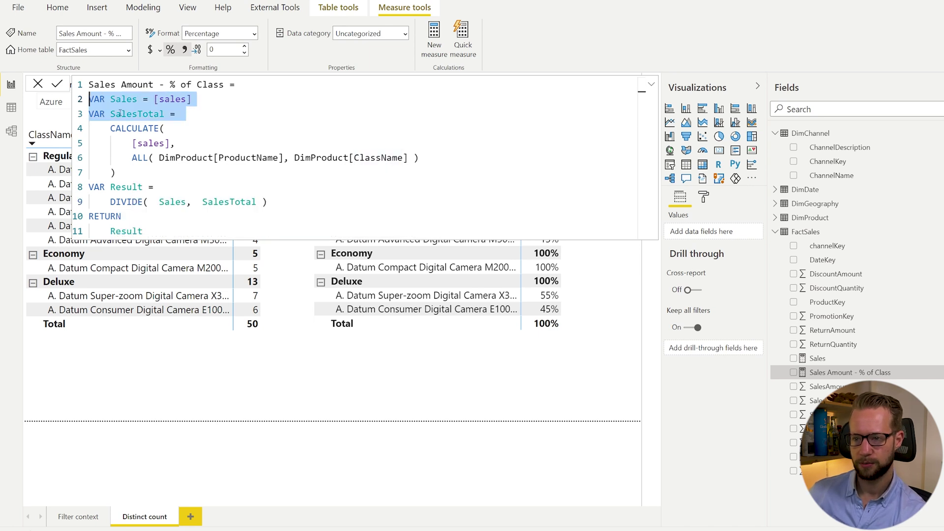
{"action": "left_click", "coordinate": [127, 98]}
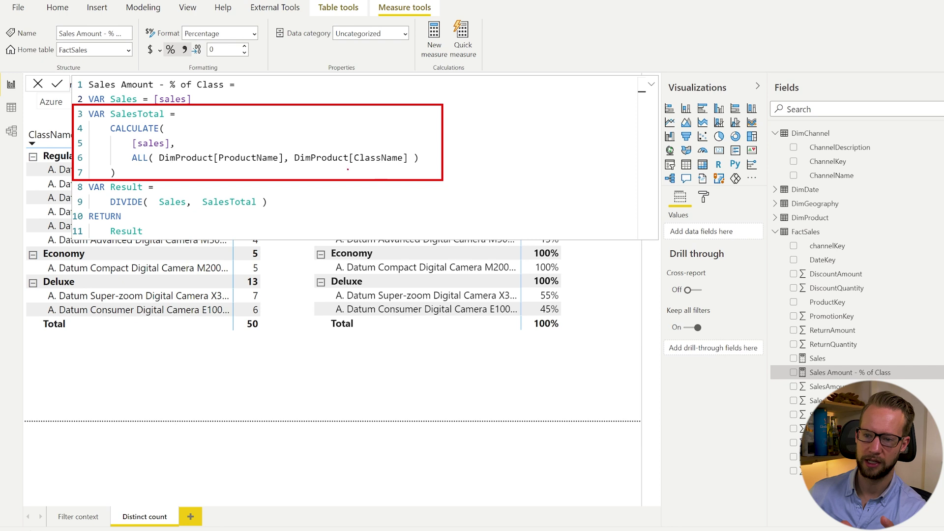
{"action": "double_click", "coordinate": [232, 222]}
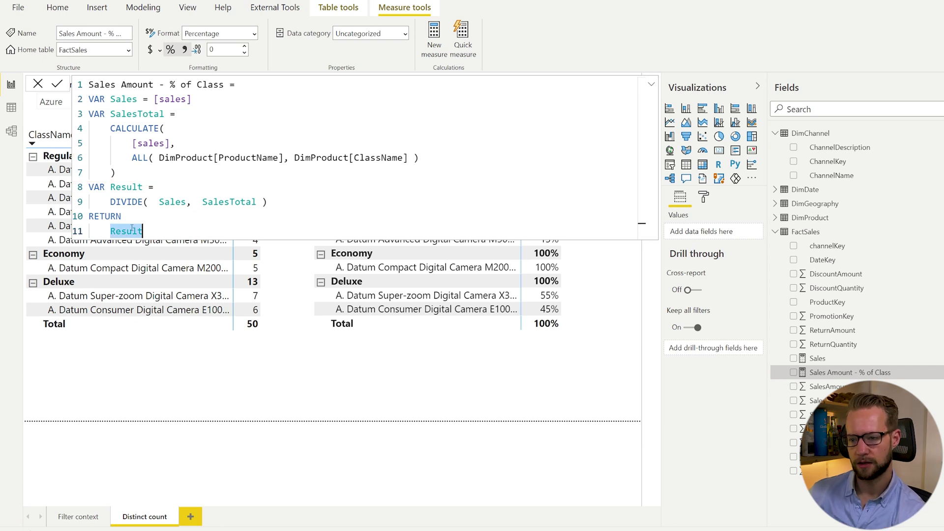
{"action": "type", "text": "SalesTotal"}
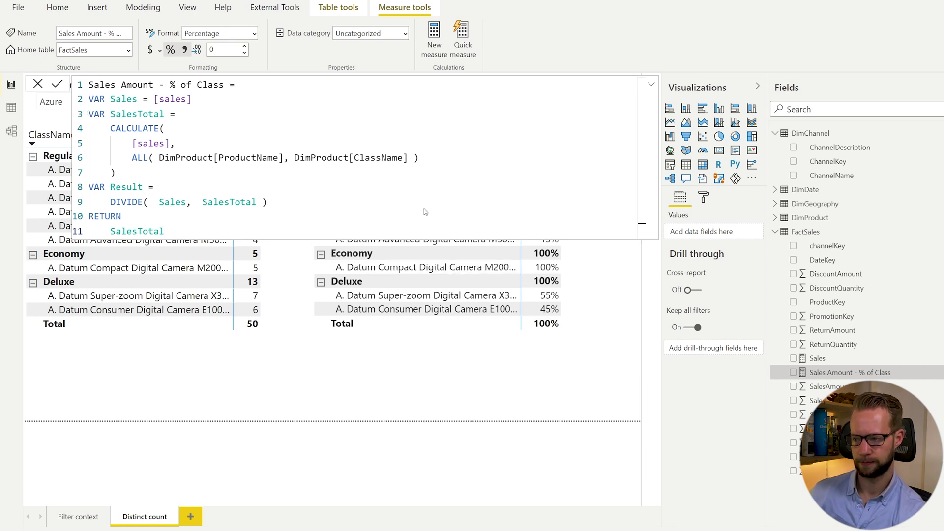
{"action": "key", "text": "Return"}
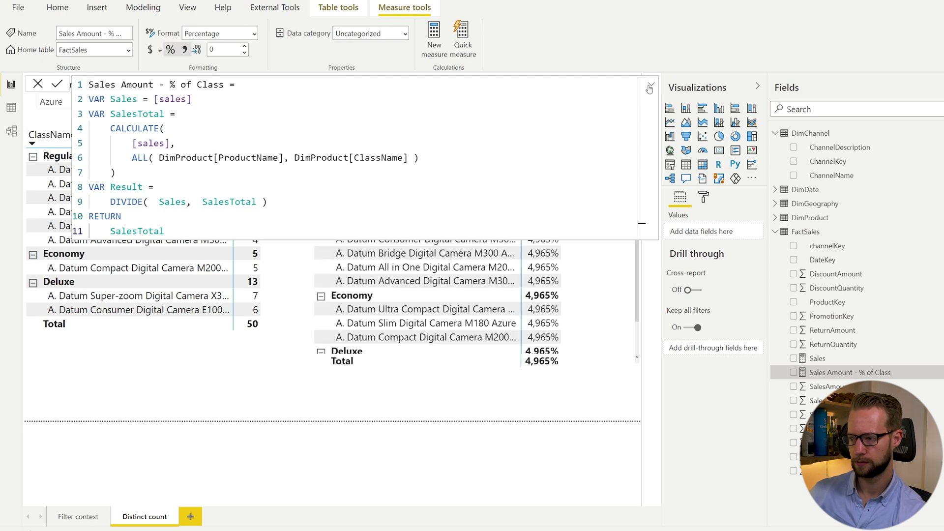
{"action": "left_click", "coordinate": [650, 86]}
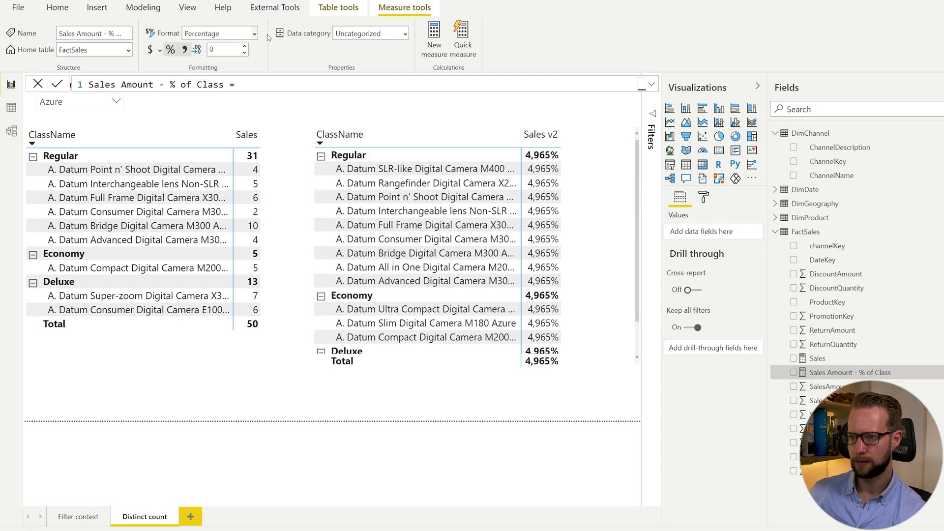
{"action": "left_click", "coordinate": [253, 34]}
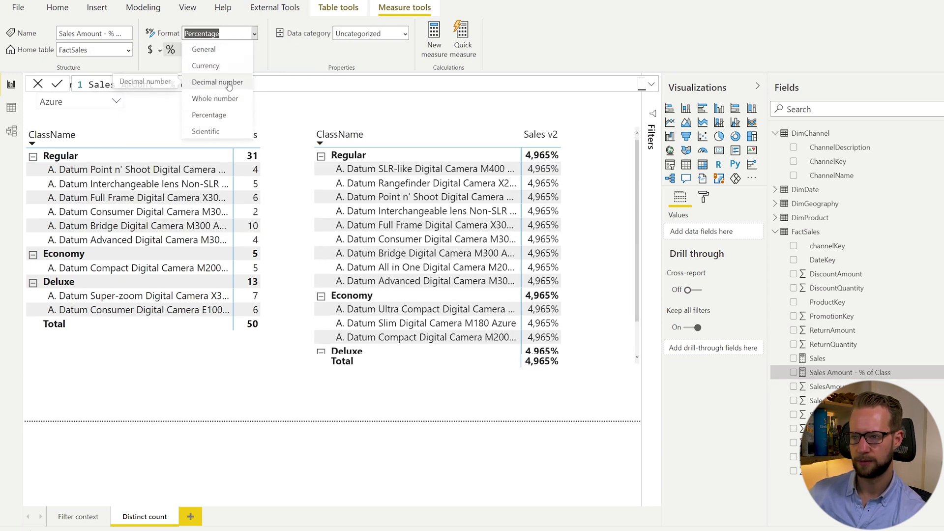
{"action": "key", "text": "Escape"}
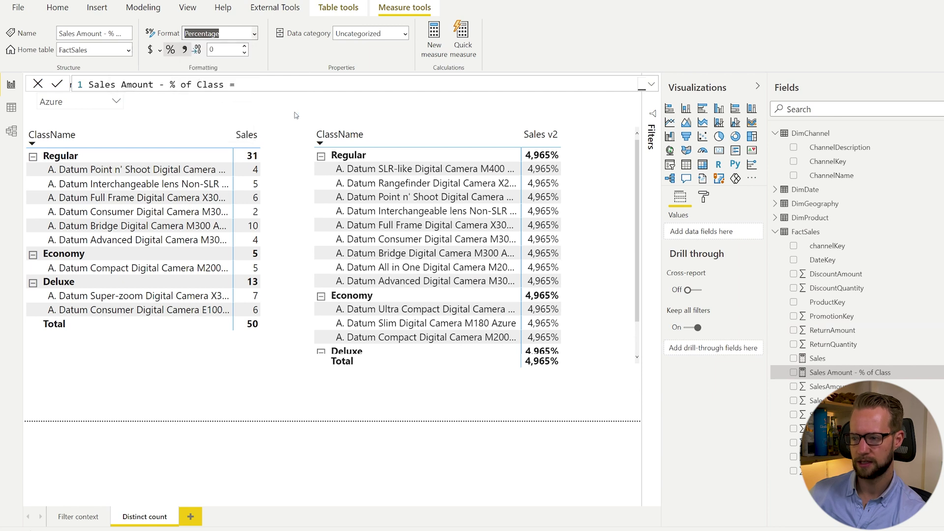
{"action": "key", "text": "w"}
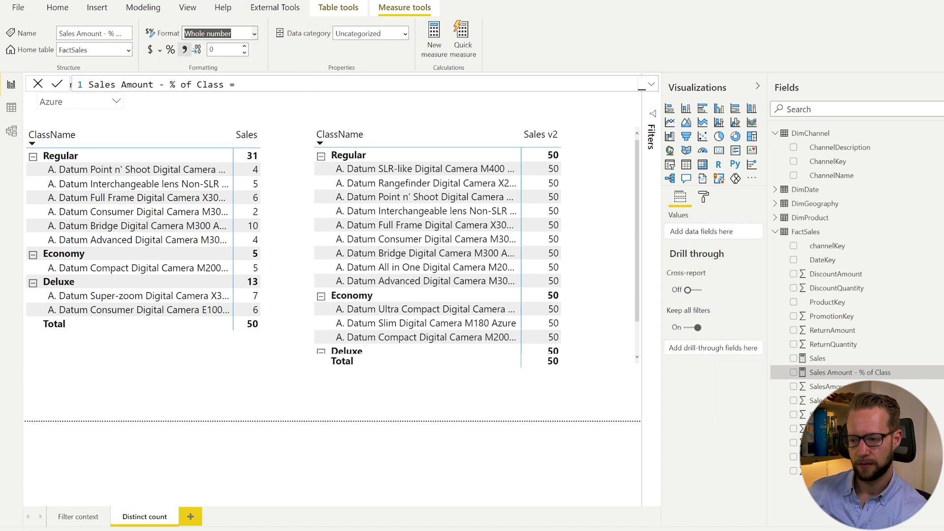
{"action": "mouse_move", "coordinate": [247, 328]}
{"action": "left_mouse_down"}
{"action": "mouse_move", "coordinate": [236, 471]}
{"action": "mouse_move", "coordinate": [94, 403]}
{"action": "left_mouse_up"}
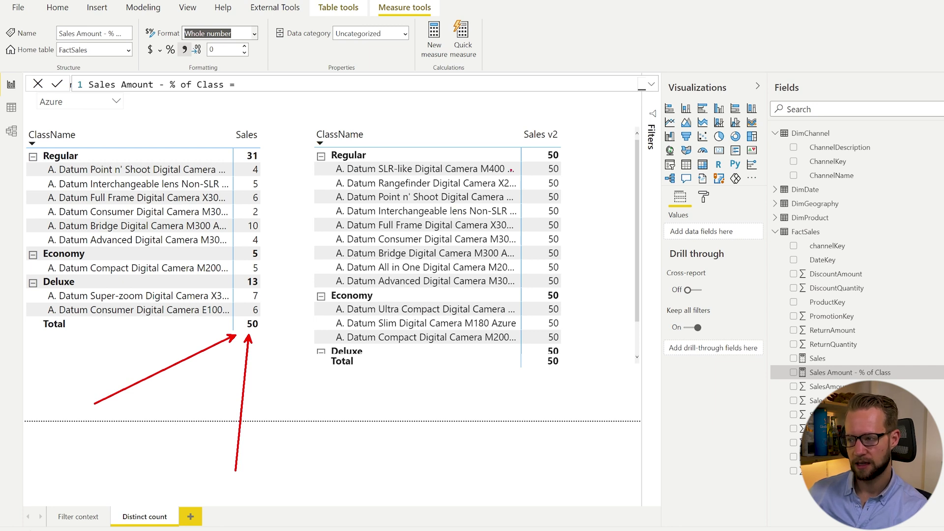
{"action": "left_click_drag", "start_coordinate": [324, 142], "coordinate": [388, 160]}
{"action": "left_click_drag", "start_coordinate": [287, 167], "coordinate": [333, 173]}
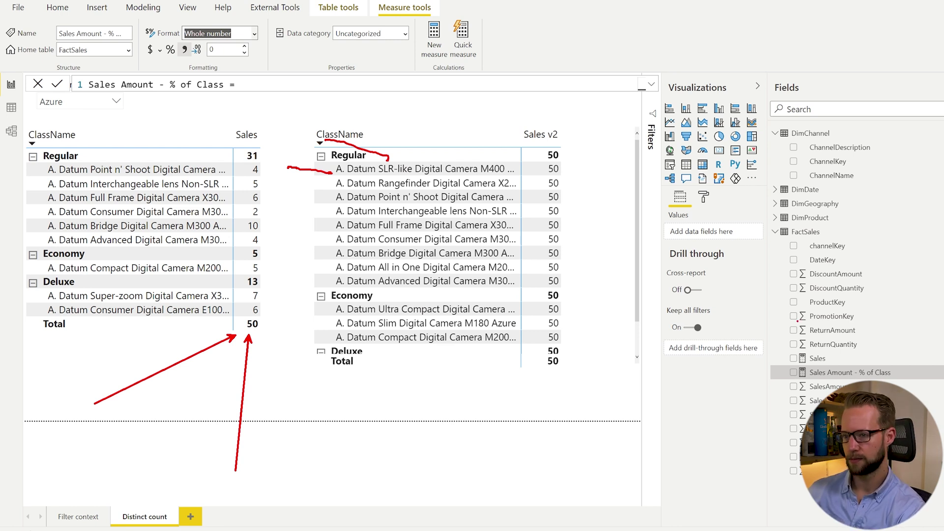
{"action": "key", "text": "Escape"}
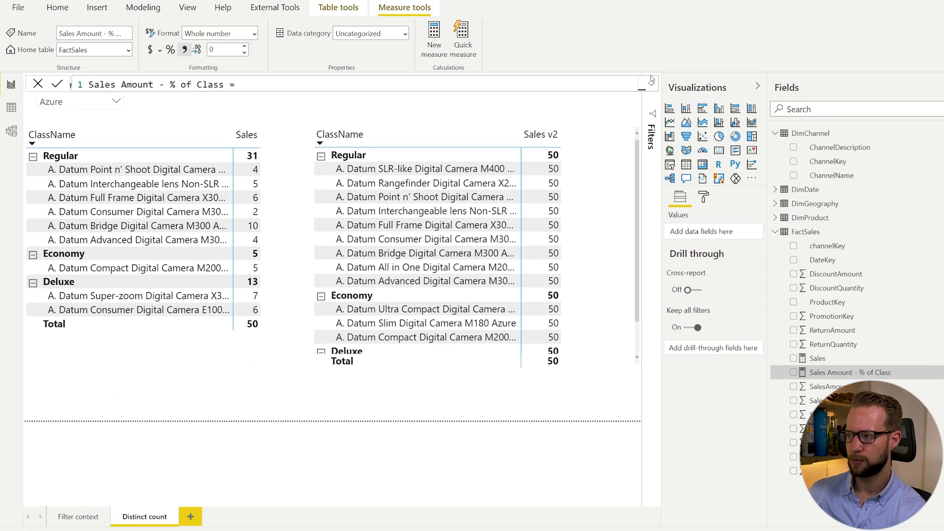
Change the RETURN line from SalesTotal back to Result and commit the measure.
{"action": "left_click", "coordinate": [651, 82]}
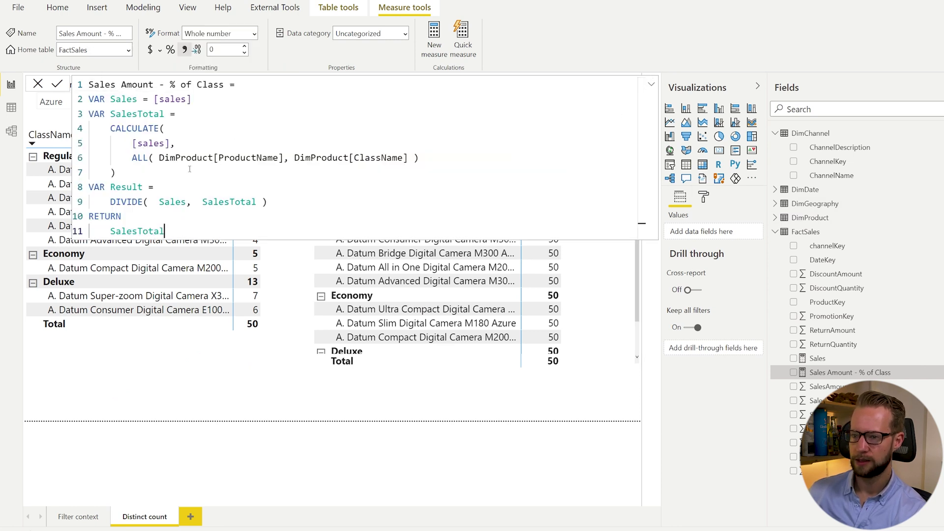
{"action": "left_click", "coordinate": [175, 203]}
{"action": "left_click", "coordinate": [241, 202]}
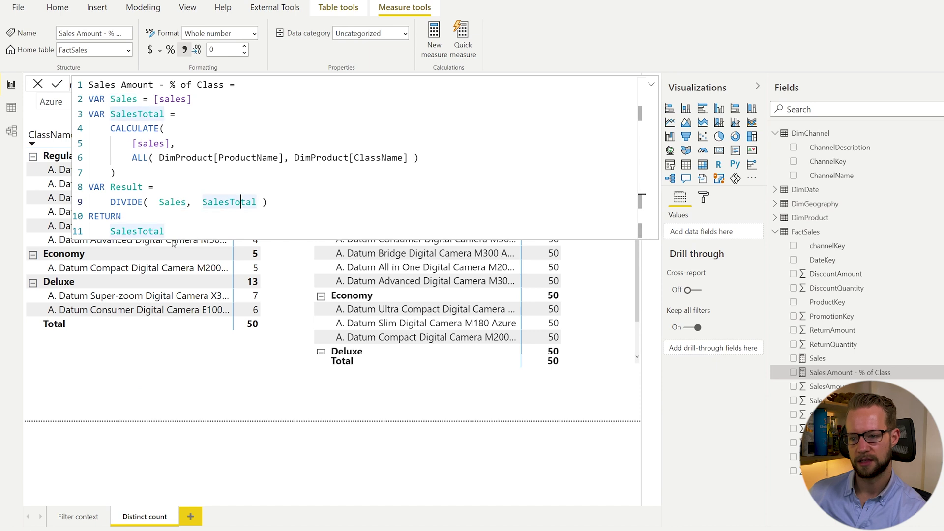
{"action": "double_click", "coordinate": [137, 231]}
{"action": "type", "text": "R"}
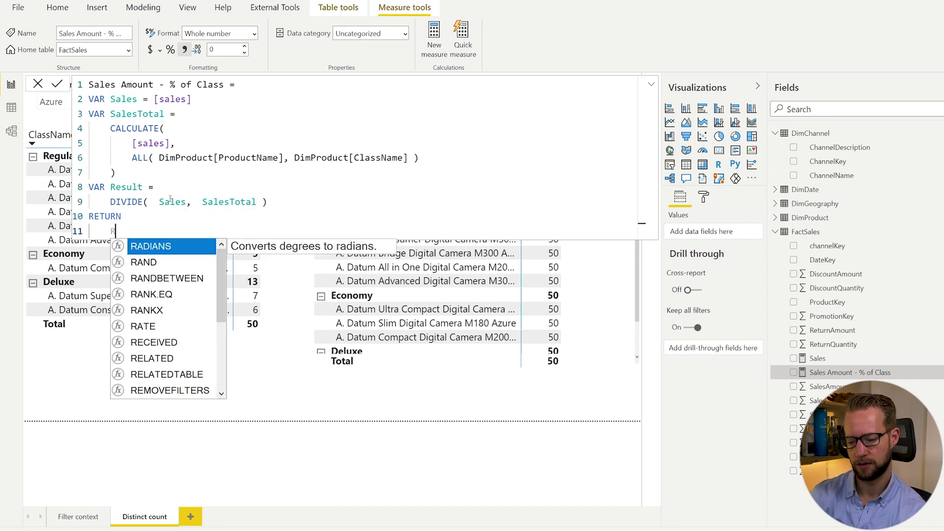
{"action": "type", "text": "esult"}
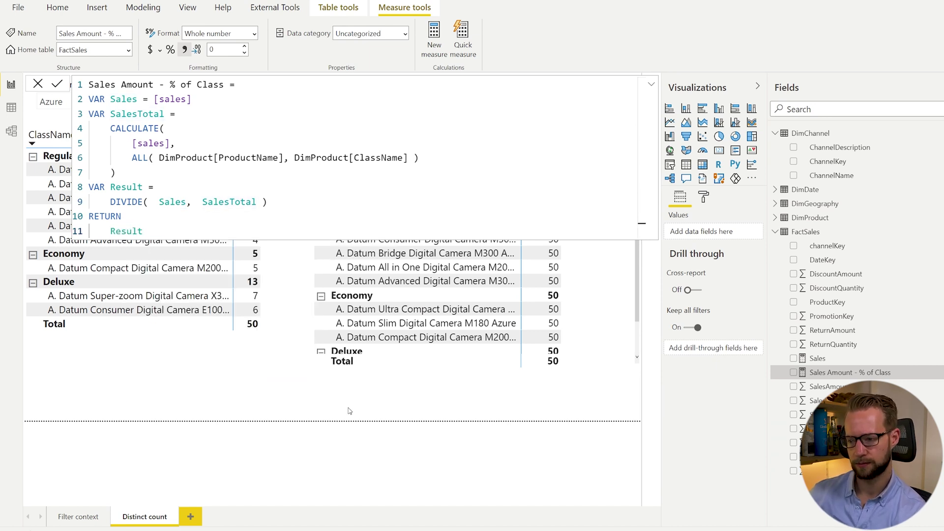
{"action": "key", "text": "Return"}
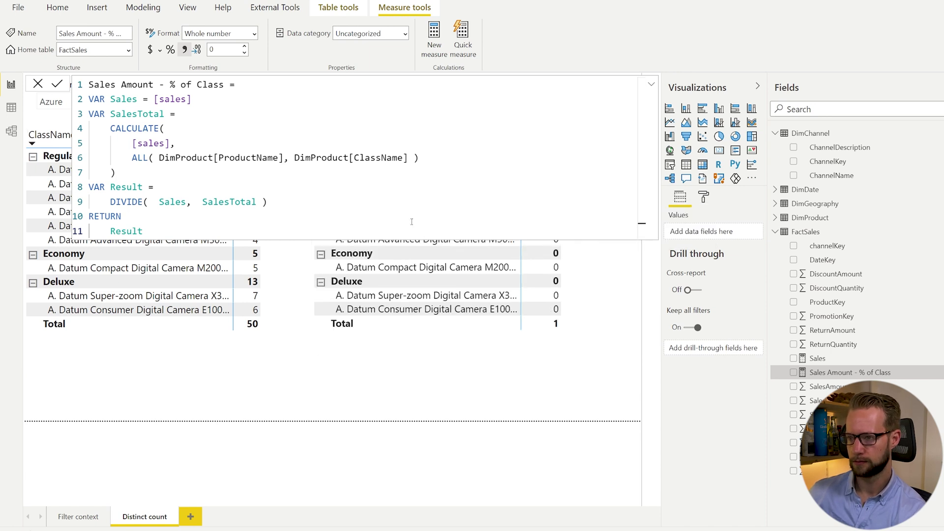
{"action": "left_click", "coordinate": [254, 34]}
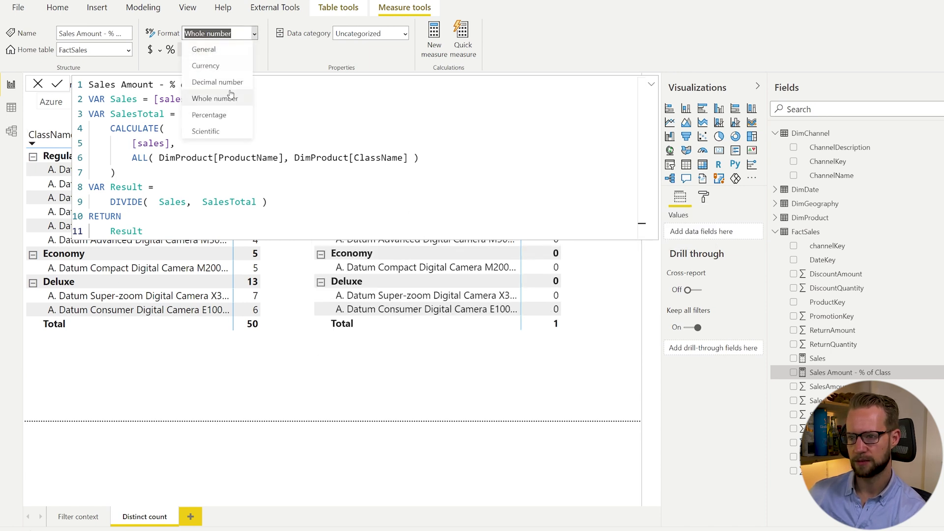
Apply Percentage format so Sales v2 shows grand-total shares like 63%, 10%, 27%.
{"action": "left_click", "coordinate": [217, 116]}
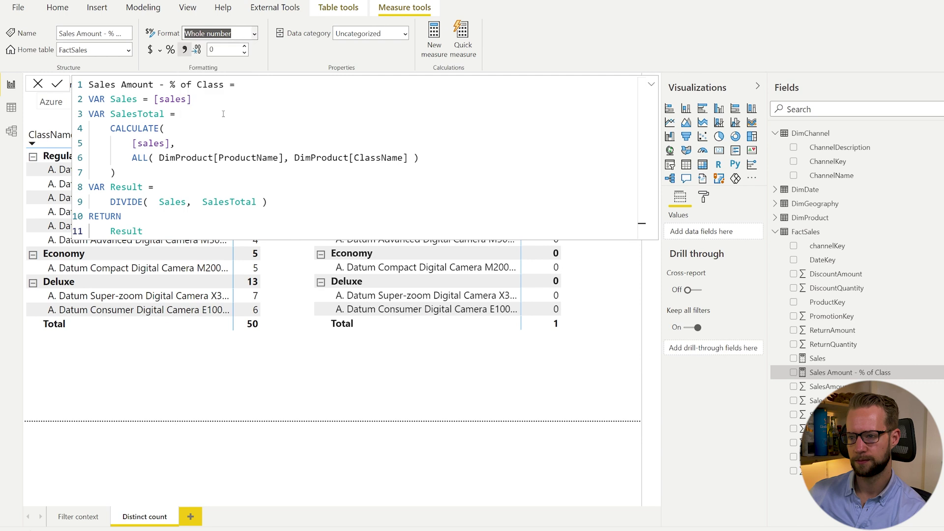
{"action": "left_click", "coordinate": [653, 86]}
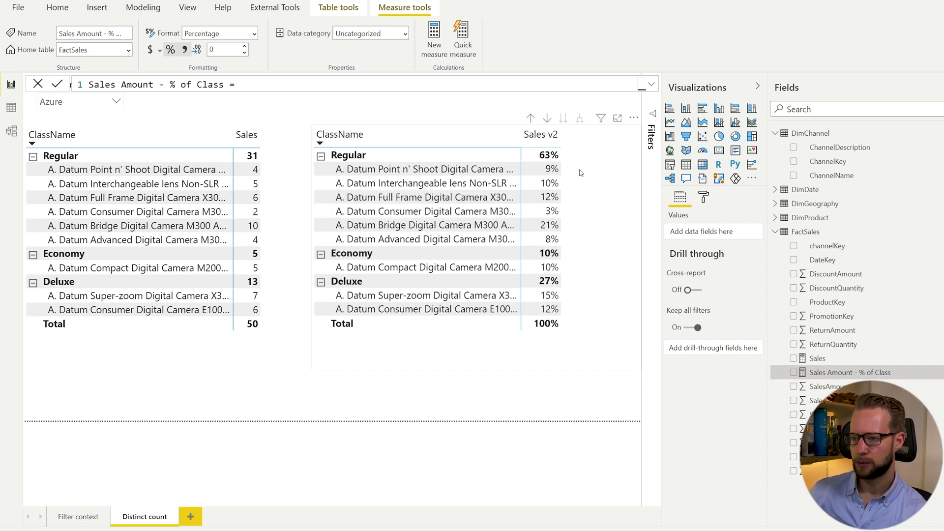
Add Year as columns to the left matrix and widen it to reveal its Total column.
{"action": "left_click", "coordinate": [269, 138]}
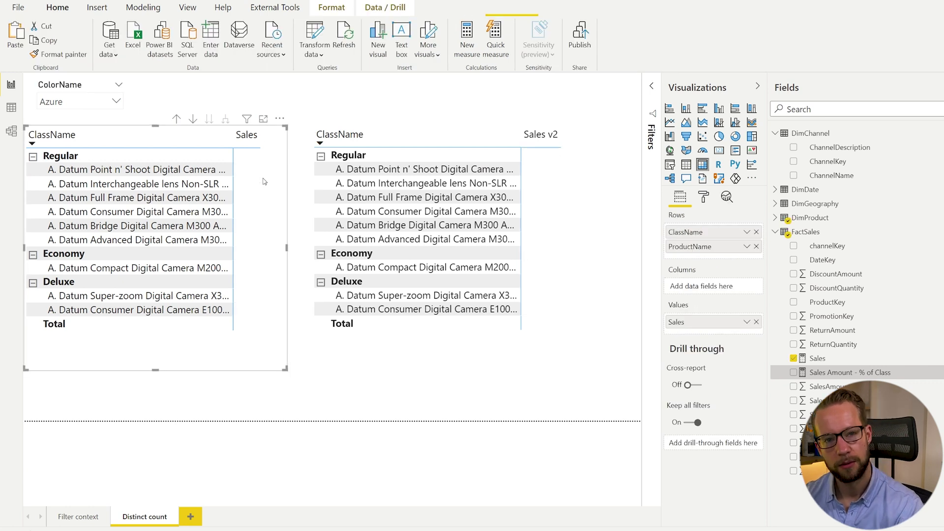
{"action": "left_click", "coordinate": [840, 111]}
{"action": "type", "text": "year"}
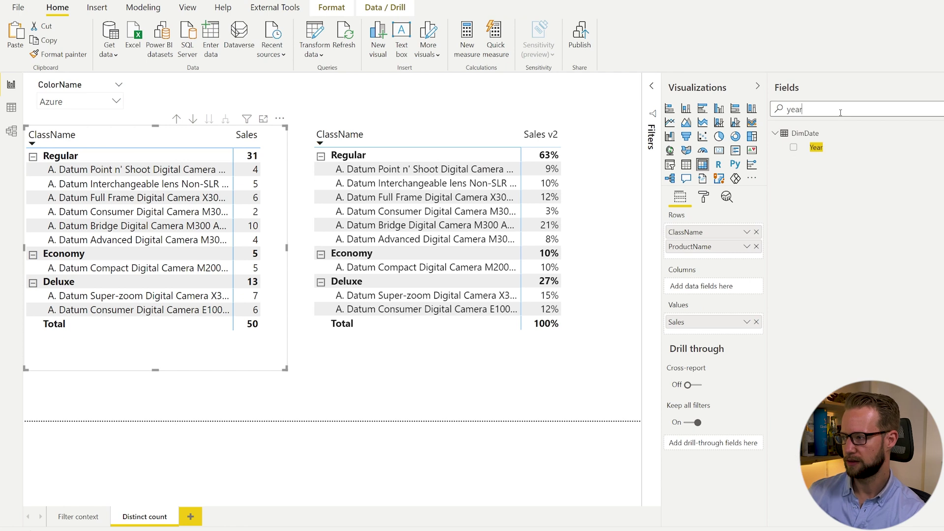
{"action": "left_click_drag", "start_coordinate": [812, 147], "coordinate": [723, 288]}
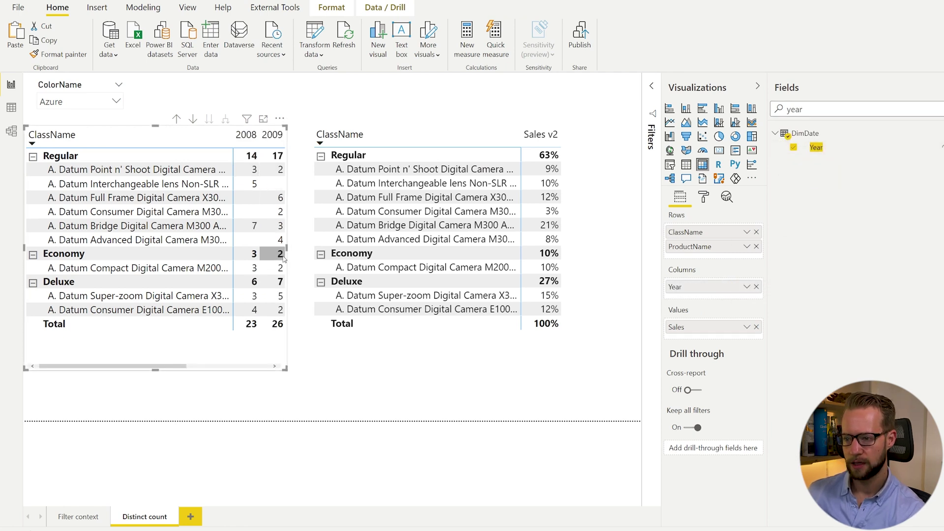
{"action": "left_click_drag", "start_coordinate": [286, 251], "coordinate": [317, 251]}
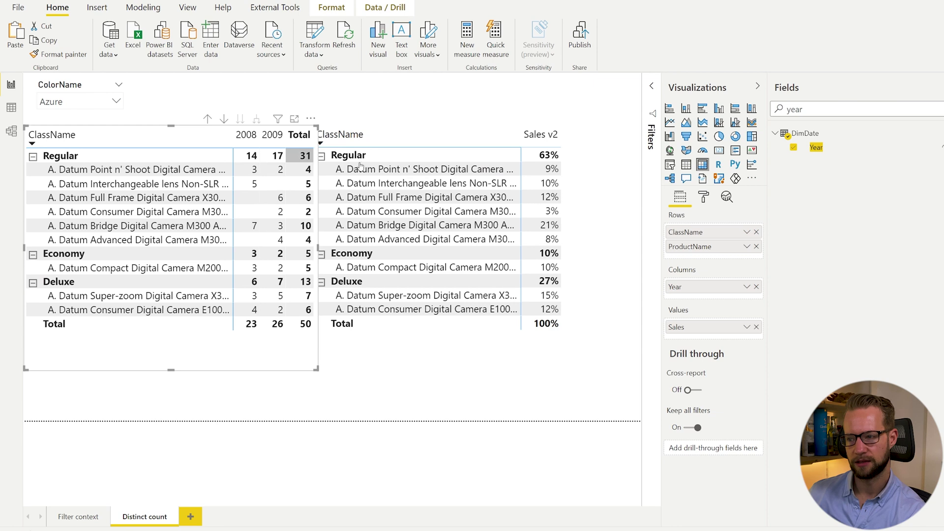
Add Year as columns to the right Sales v2 matrix, resizing it to fit.
{"action": "left_click", "coordinate": [606, 175]}
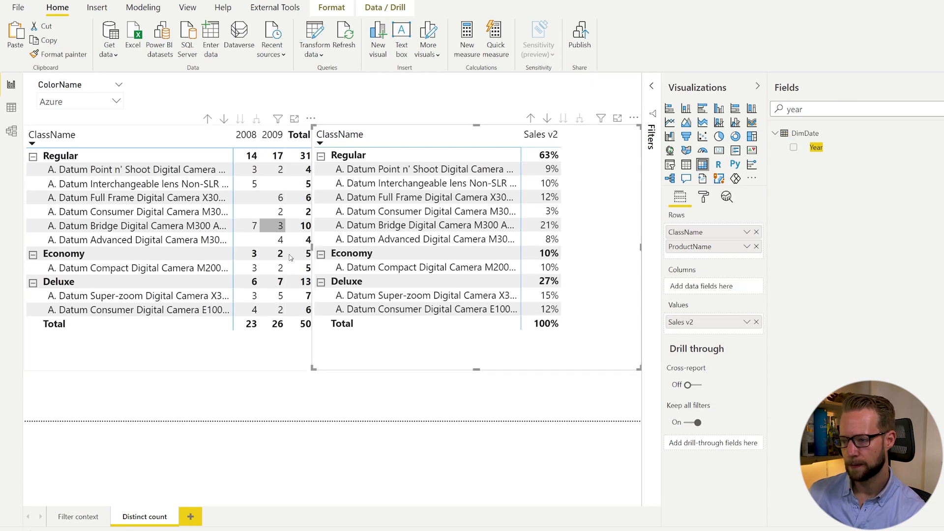
{"action": "left_click_drag", "start_coordinate": [313, 247], "coordinate": [335, 251]}
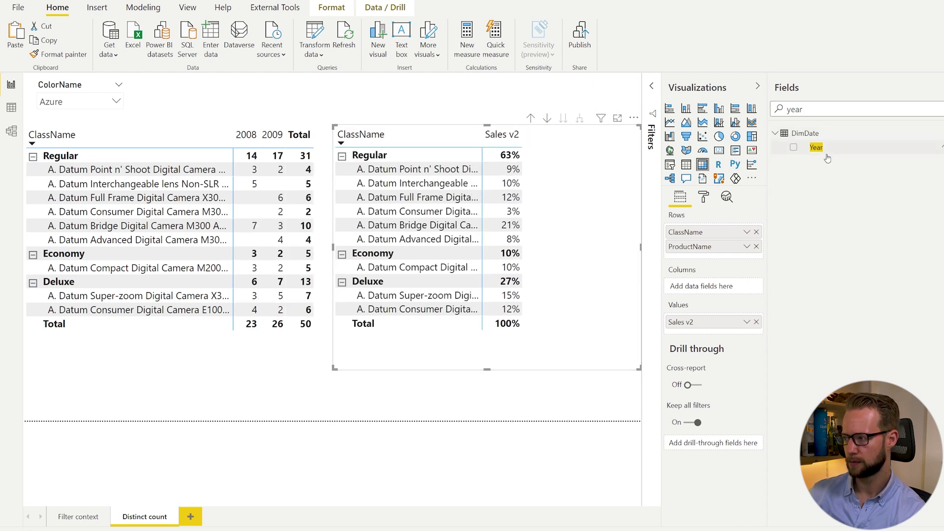
{"action": "left_click_drag", "start_coordinate": [816, 148], "coordinate": [716, 289]}
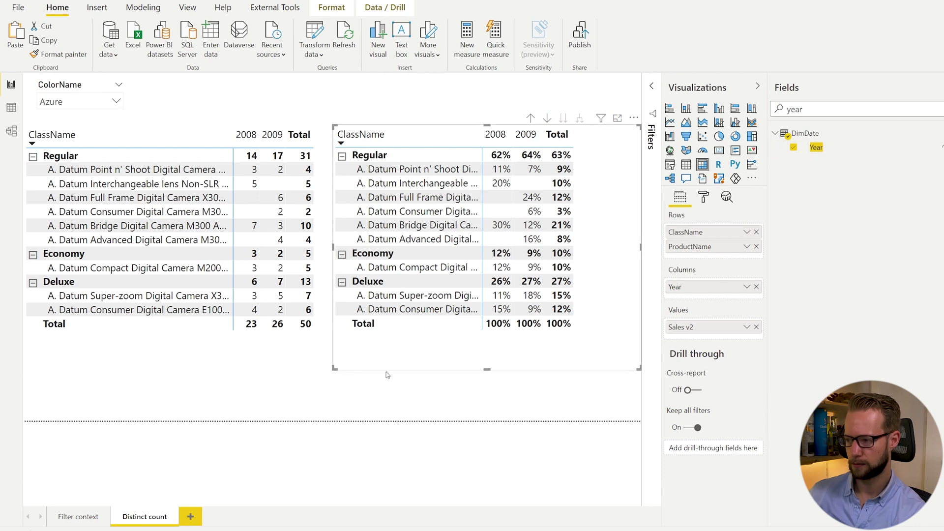
{"action": "left_click", "coordinate": [818, 108]}
Clear the field search and make the Sales Amount - % of Class measure return SalesTotal.
{"action": "key", "text": "ctrl+a"}
{"action": "key", "text": "BackSpace"}
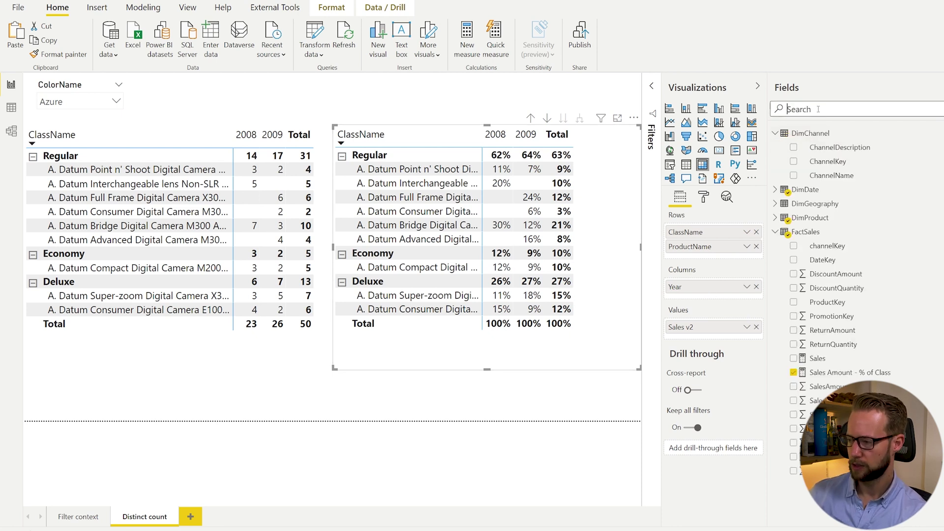
{"action": "left_click", "coordinate": [852, 373]}
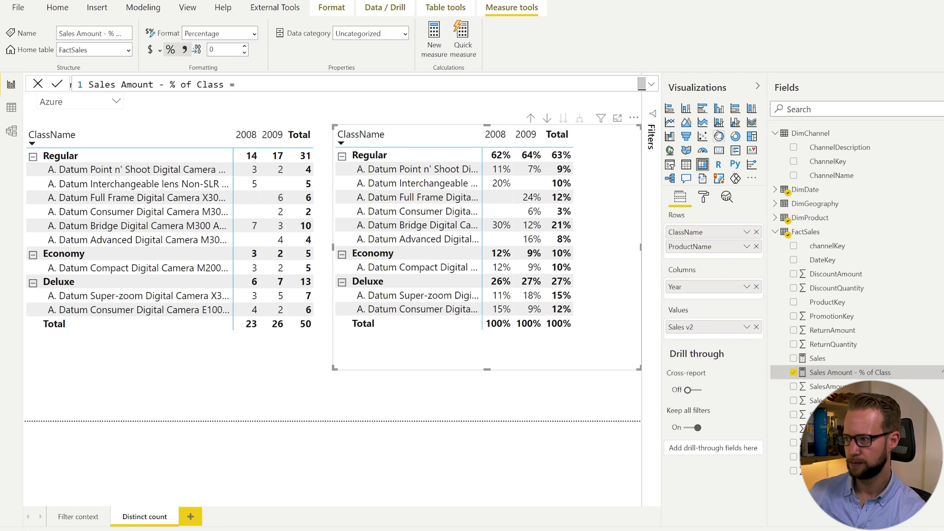
{"action": "left_click", "coordinate": [650, 82]}
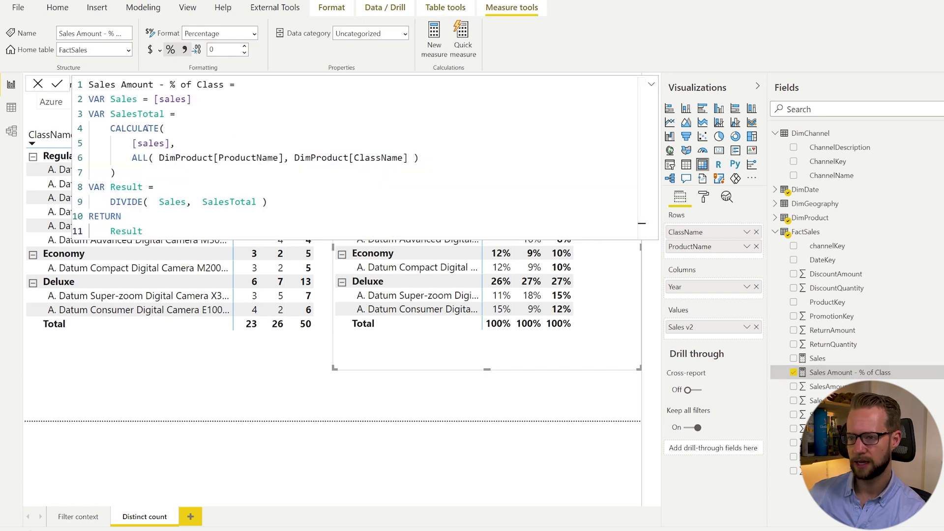
{"action": "double_click", "coordinate": [139, 232]}
{"action": "type", "text": "SalesTotal"}
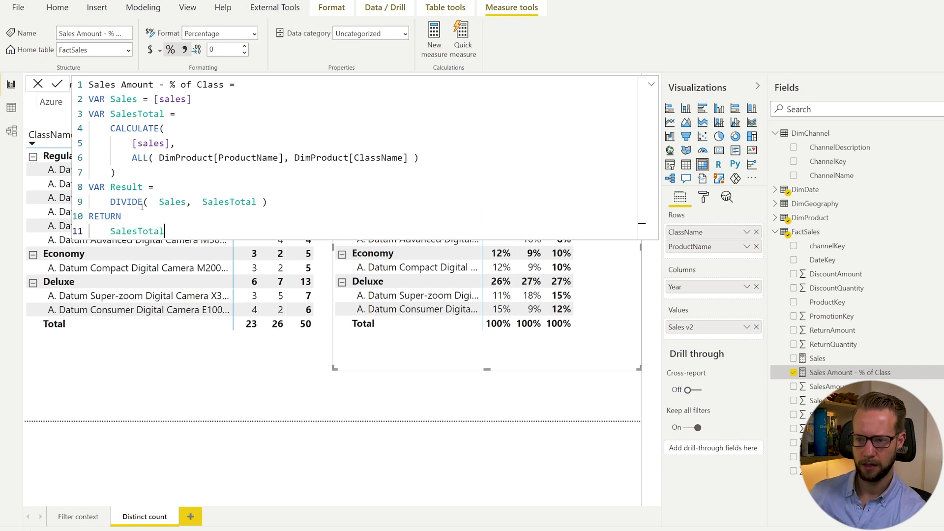
{"action": "key", "text": "Return"}
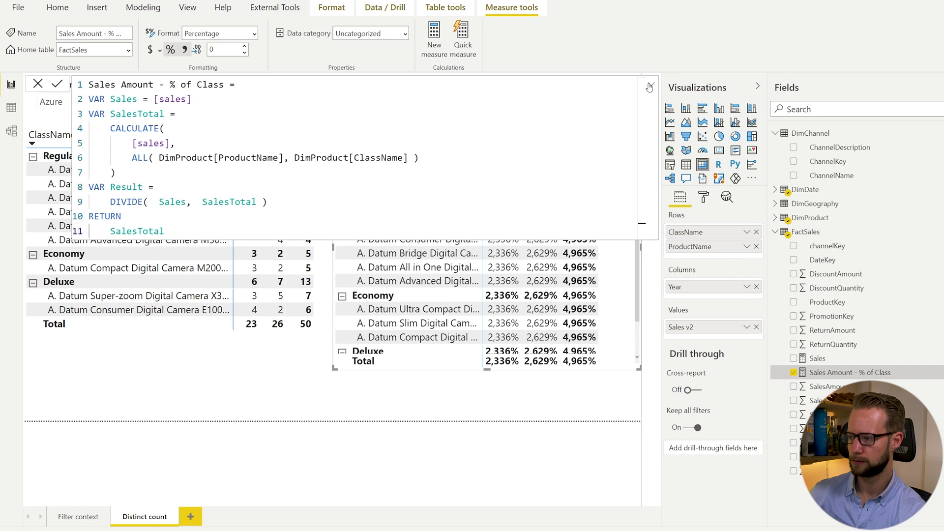
Format the measure as a whole number so rows show 23, 26 and 50.
{"action": "left_click", "coordinate": [253, 33]}
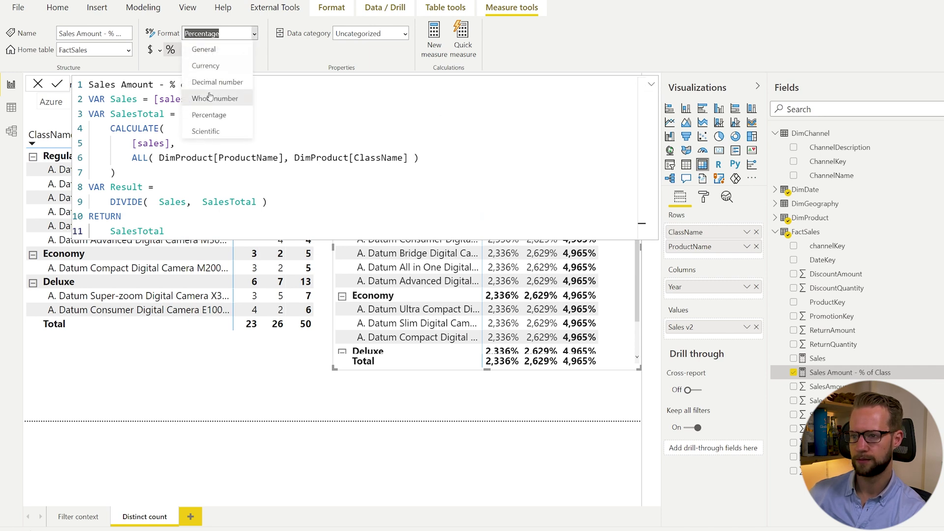
{"action": "key", "text": "Escape"}
{"action": "key", "text": "Up"}
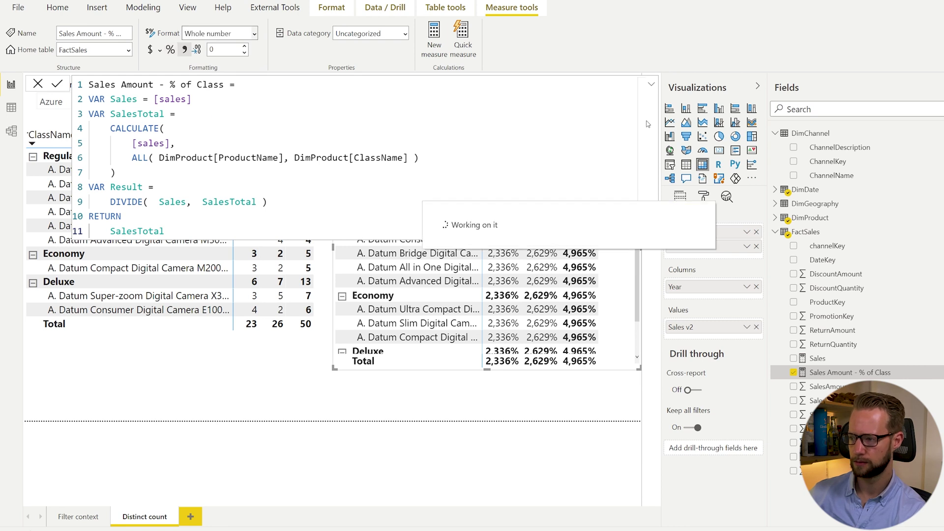
{"action": "left_click", "coordinate": [651, 85]}
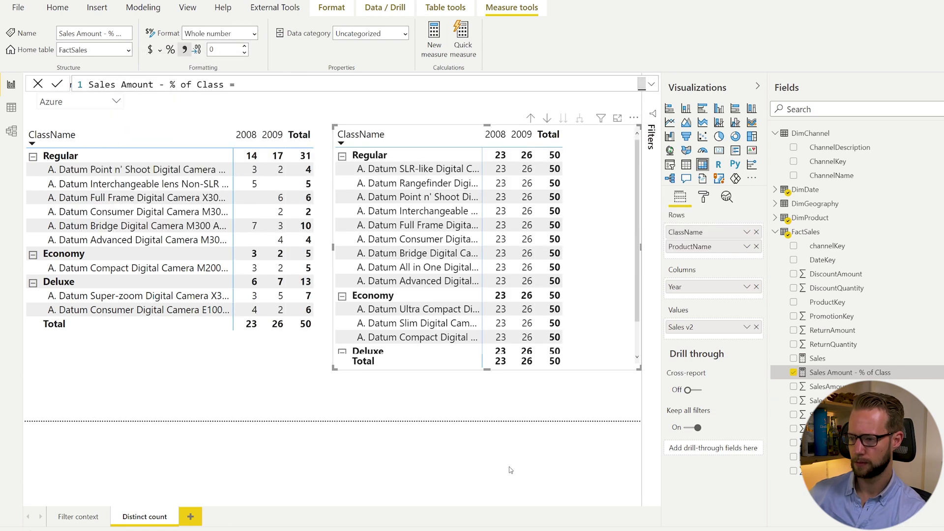
{"action": "scroll", "coordinate": [492, 211], "scroll_direction": "down", "scroll_amount": 1}
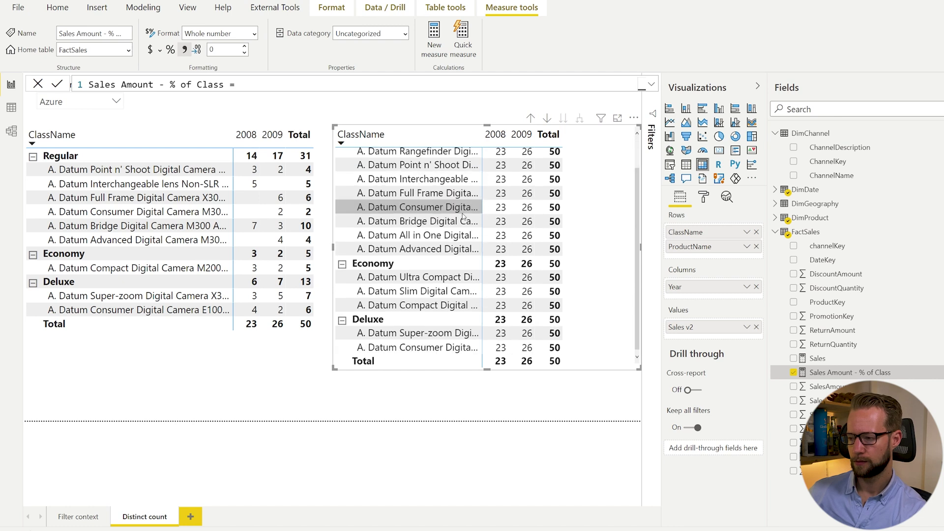
{"action": "scroll", "coordinate": [502, 276], "scroll_direction": "up", "scroll_amount": 1}
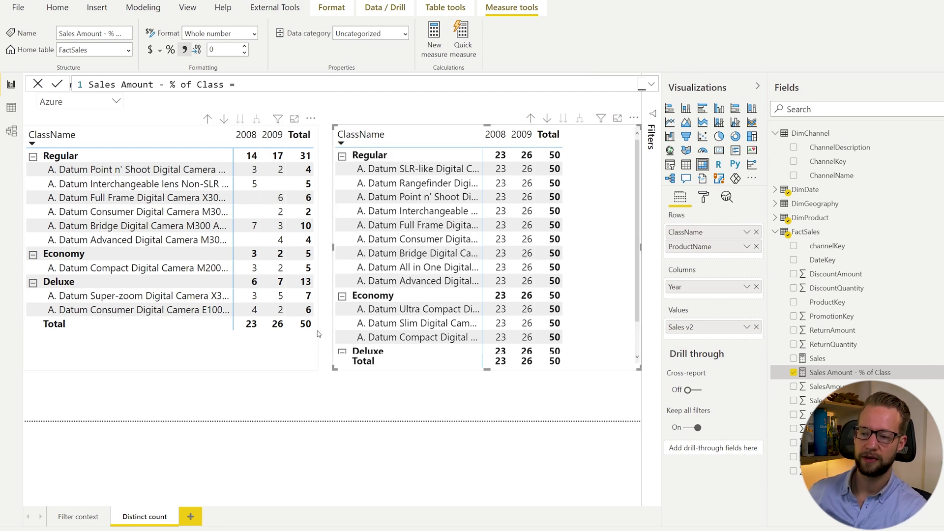
{"action": "left_click", "coordinate": [830, 359]}
Replace ALL with ALLSELECTED() in SalesTotal, deleting both DimProduct column arguments, and commit.
{"action": "left_click", "coordinate": [836, 372]}
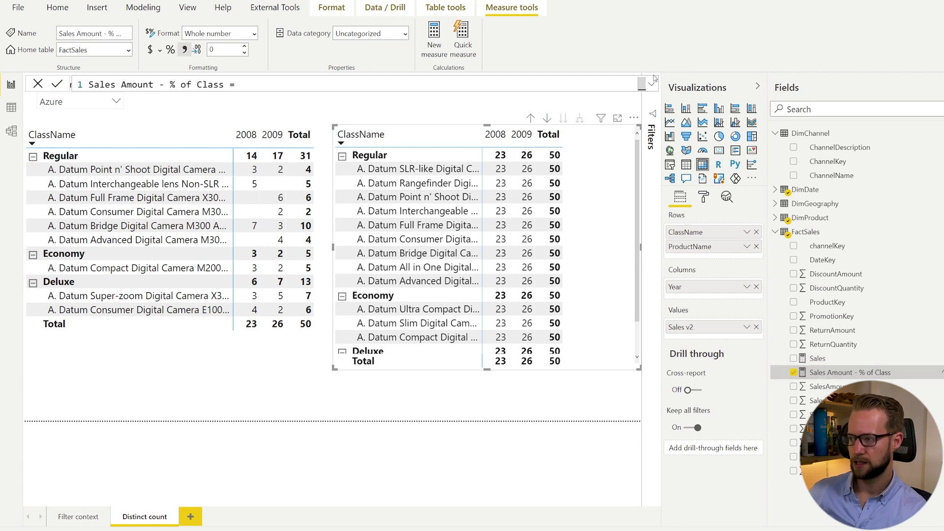
{"action": "left_click", "coordinate": [651, 86]}
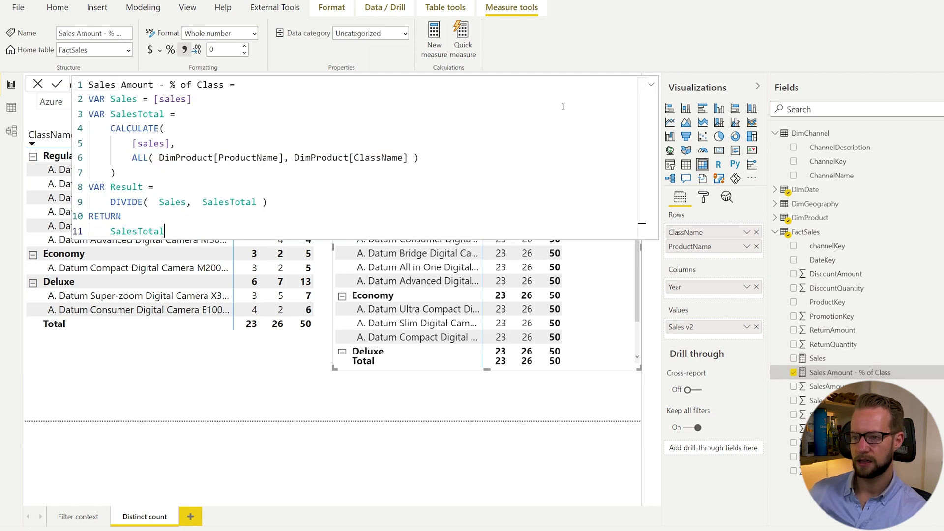
{"action": "left_click", "coordinate": [154, 164]}
{"action": "type", "text": "SELEC"}
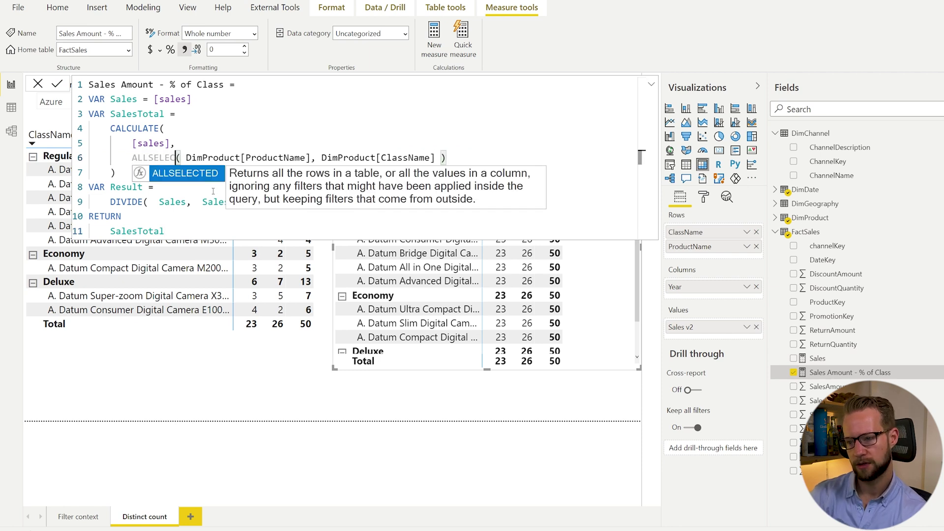
{"action": "key", "text": "Tab"}
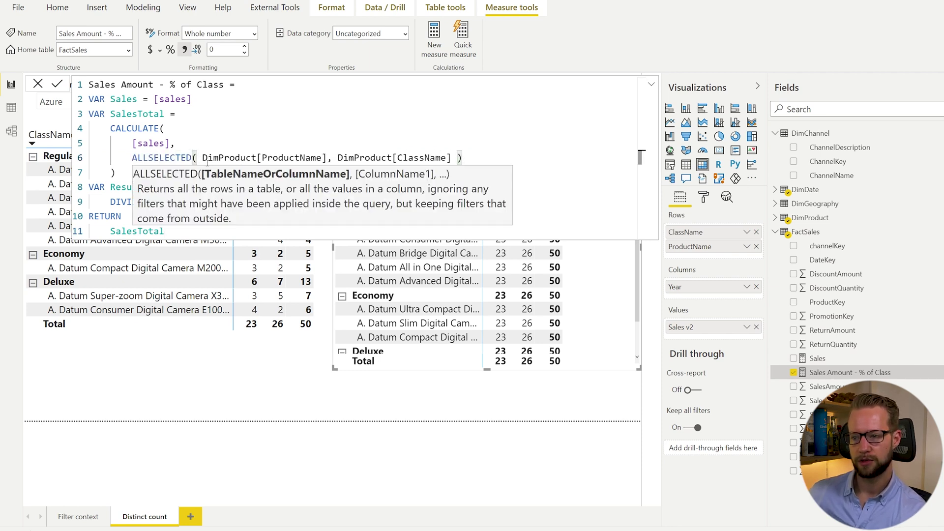
{"action": "left_click", "coordinate": [209, 164]}
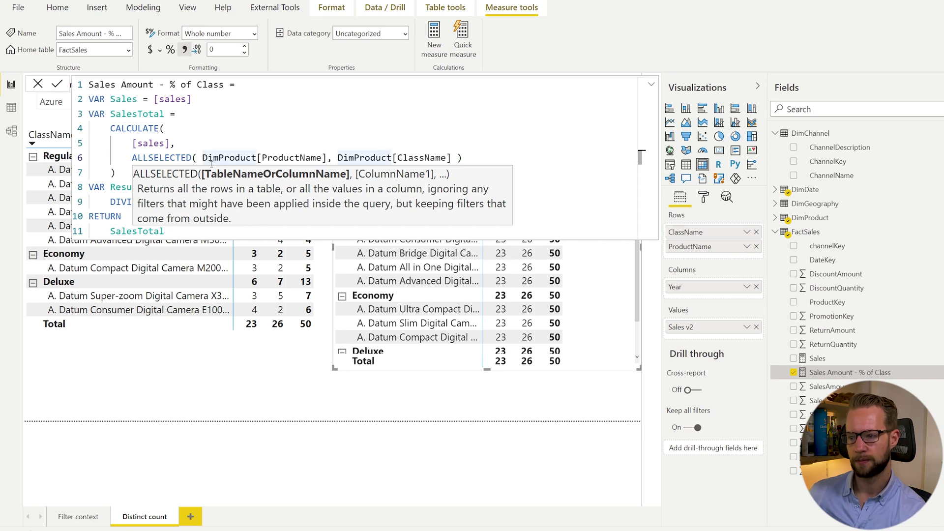
{"action": "left_click_drag", "start_coordinate": [202, 160], "coordinate": [462, 162]}
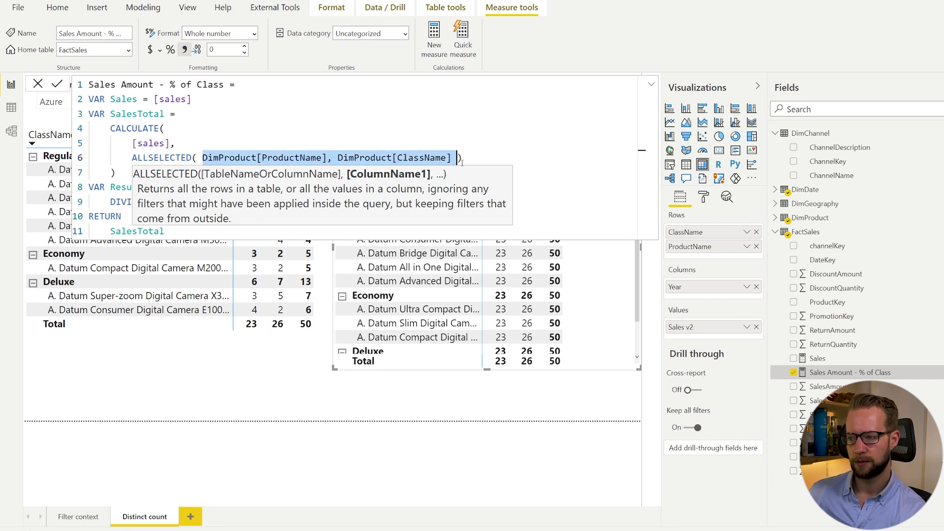
{"action": "key", "text": "BackSpace"}
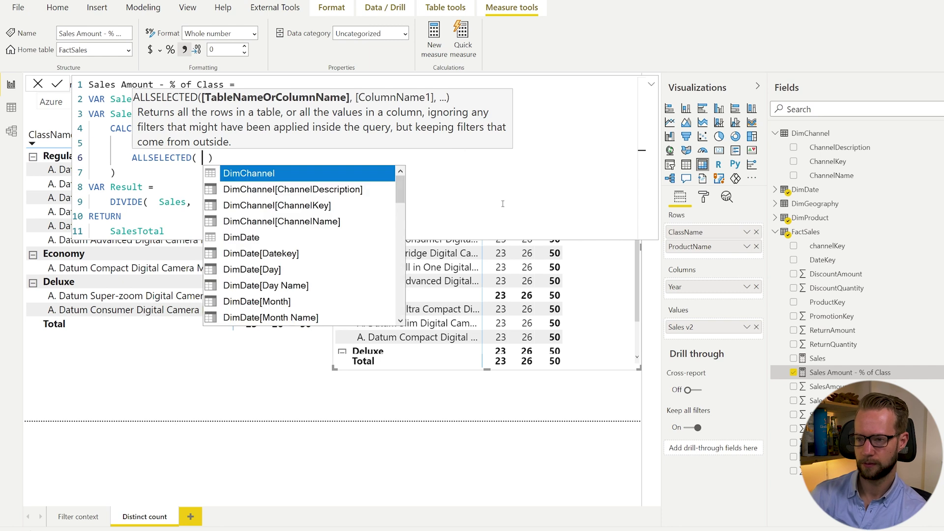
{"action": "key", "text": "Delete"}
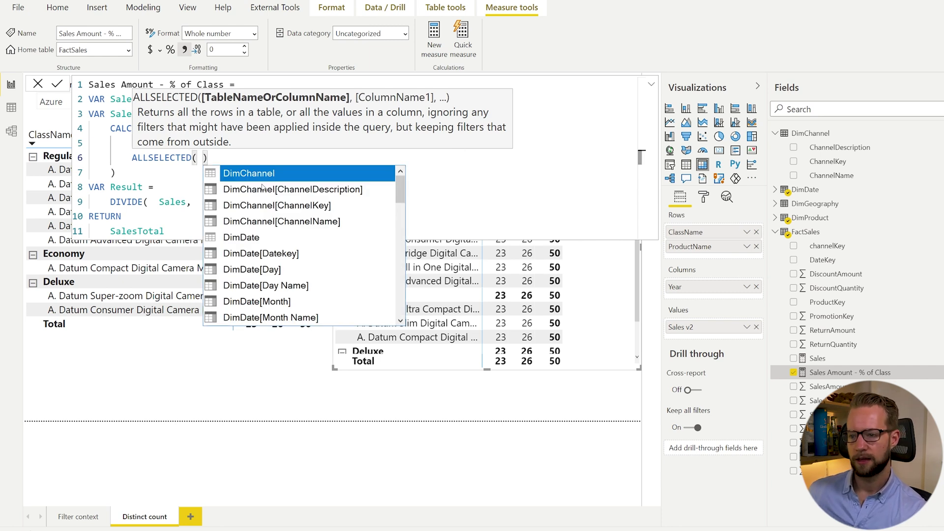
{"action": "left_click", "coordinate": [235, 159]}
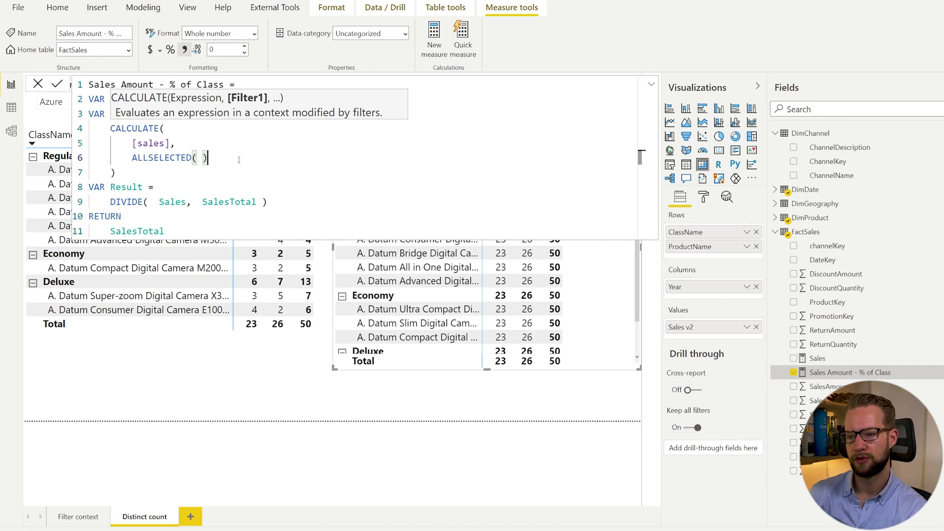
{"action": "left_click", "coordinate": [206, 464]}
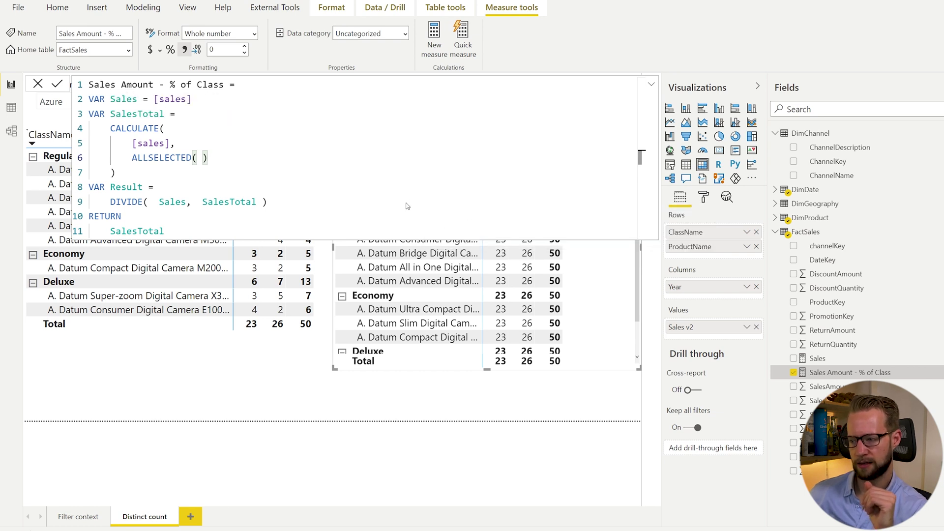
{"action": "left_click", "coordinate": [652, 85]}
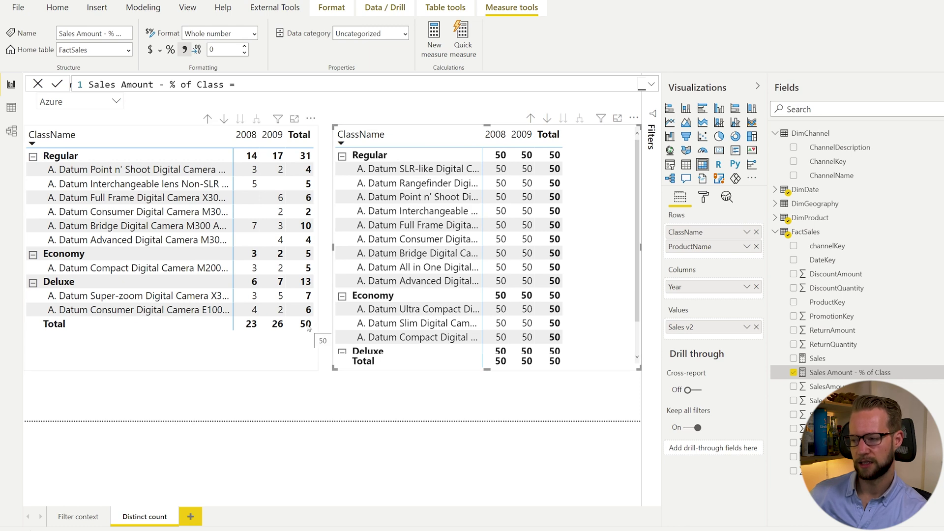
Return Result as a percentage, giving Regular 63% and a 47%, 53%, 100% total row.
{"action": "left_click", "coordinate": [817, 358]}
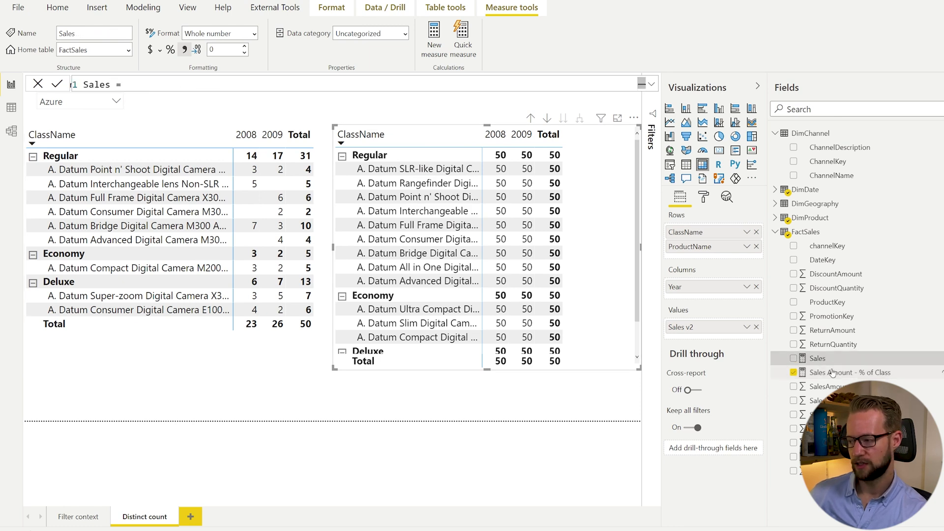
{"action": "left_click", "coordinate": [835, 372]}
{"action": "left_click", "coordinate": [651, 84]}
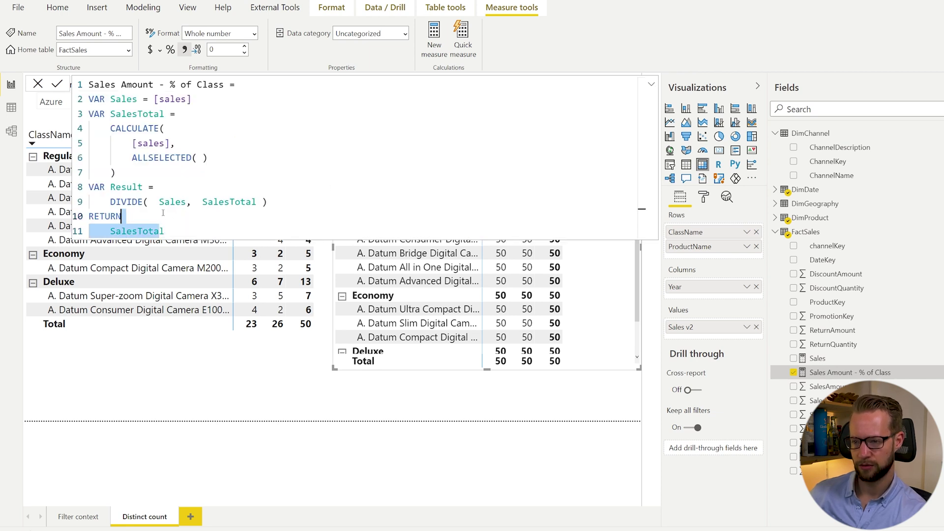
{"action": "left_click", "coordinate": [142, 231]}
{"action": "double_click", "coordinate": [142, 230]}
{"action": "type", "text": "Result"}
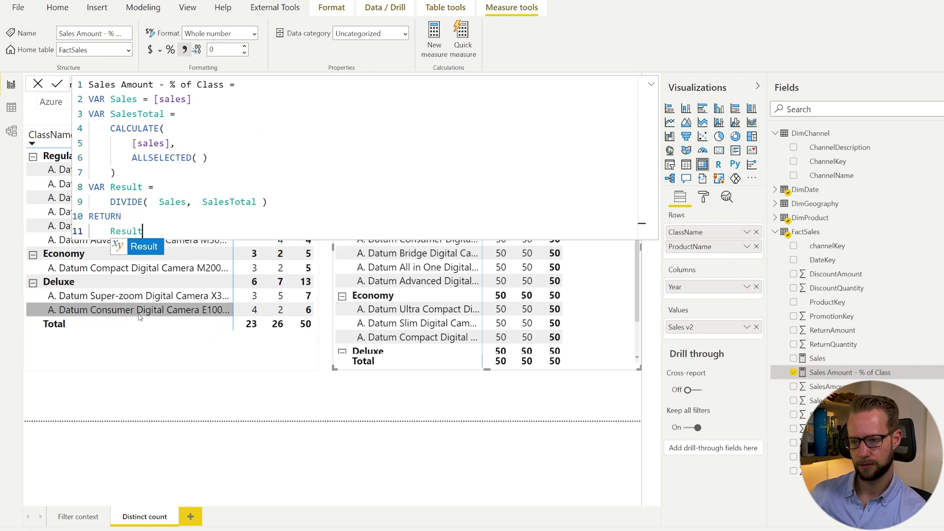
{"action": "key", "text": "Escape"}
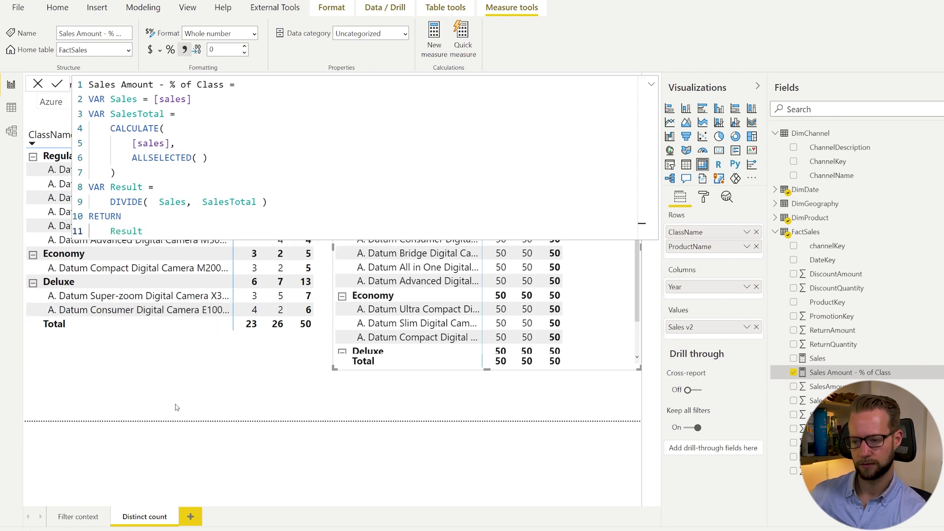
{"action": "key", "text": "Return"}
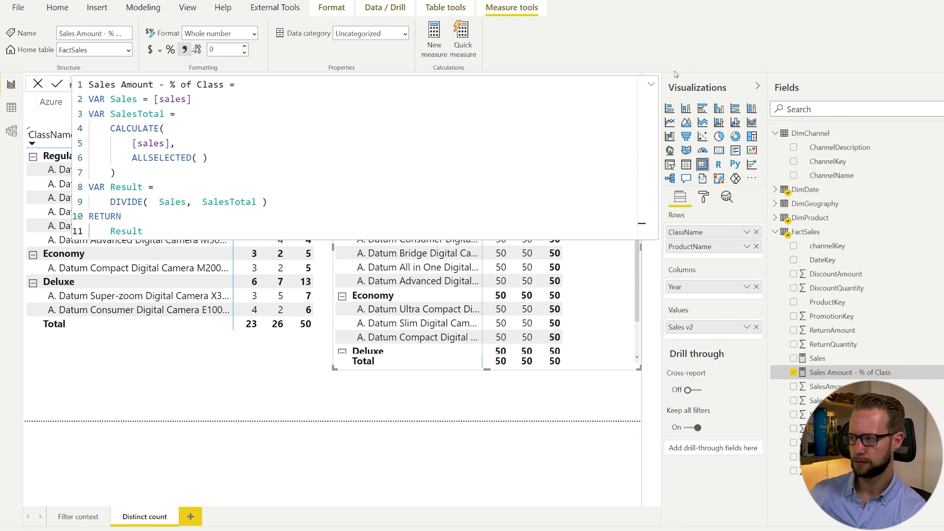
{"action": "left_click", "coordinate": [171, 51]}
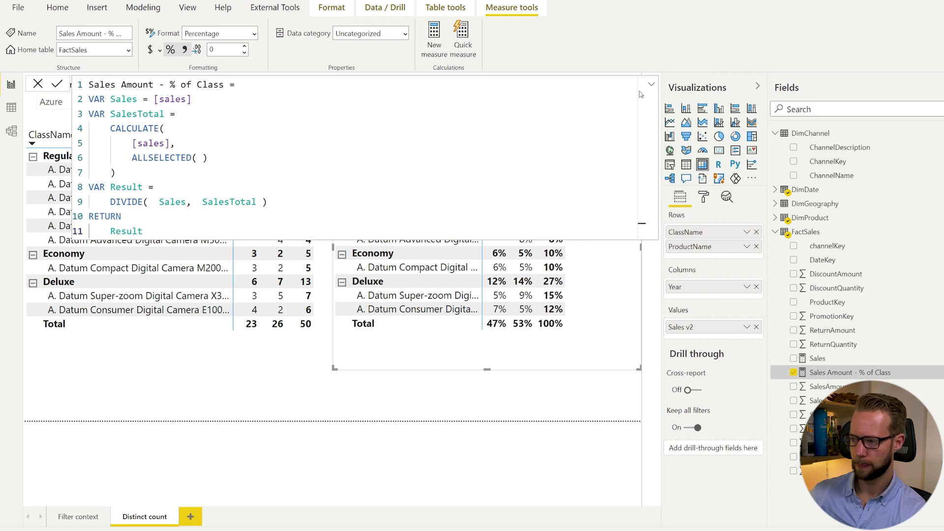
{"action": "left_click", "coordinate": [652, 85]}
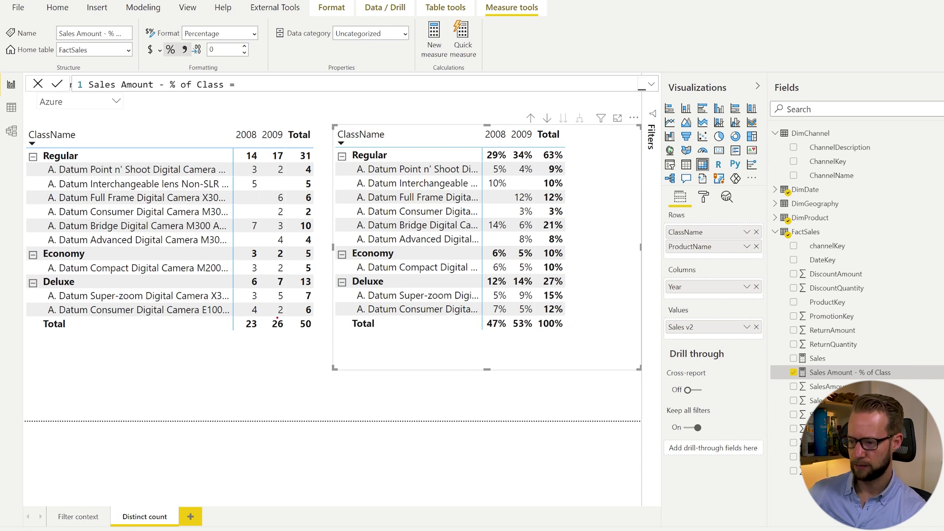
{"action": "left_click_drag", "start_coordinate": [298, 317], "coordinate": [319, 333]}
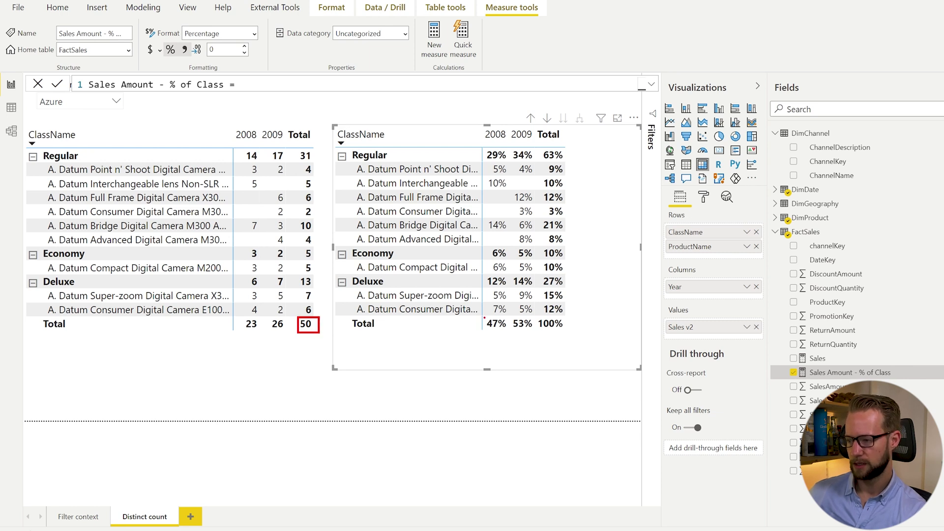
{"action": "left_click_drag", "start_coordinate": [476, 315], "coordinate": [535, 335]}
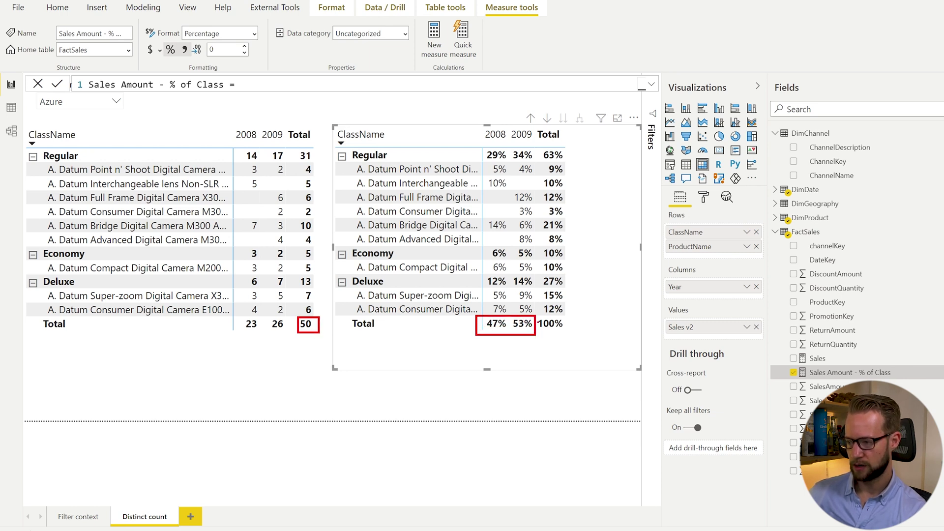
{"action": "mouse_move", "coordinate": [565, 291]}
{"action": "left_mouse_down"}
{"action": "mouse_move", "coordinate": [537, 278]}
{"action": "mouse_move", "coordinate": [568, 288]}
{"action": "left_mouse_up"}
{"action": "mouse_move", "coordinate": [534, 231]}
{"action": "left_mouse_down"}
{"action": "mouse_move", "coordinate": [570, 216]}
{"action": "mouse_move", "coordinate": [534, 229]}
{"action": "left_mouse_up"}
{"action": "left_click_drag", "start_coordinate": [569, 159], "coordinate": [542, 152]}
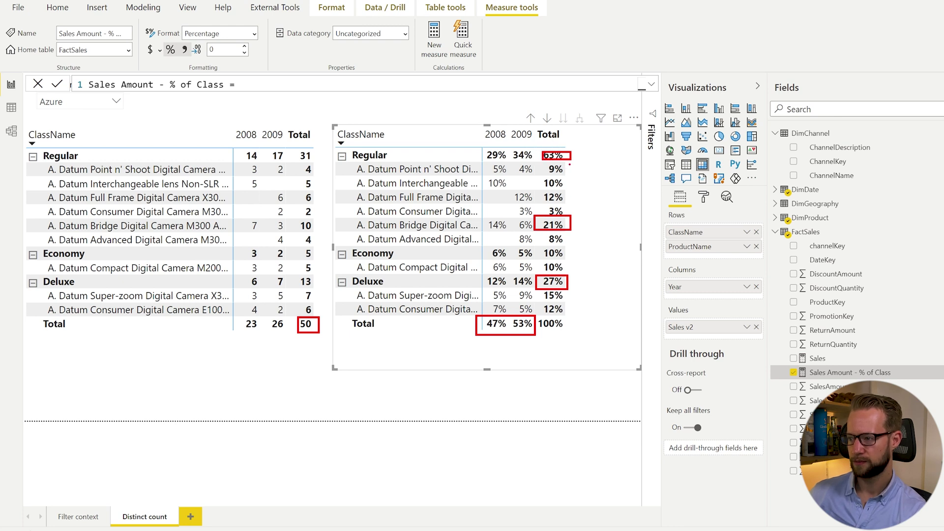
{"action": "mouse_move", "coordinate": [569, 162]}
{"action": "left_mouse_down"}
{"action": "mouse_move", "coordinate": [537, 215]}
{"action": "mouse_move", "coordinate": [536, 165]}
{"action": "mouse_move", "coordinate": [568, 164]}
{"action": "left_mouse_up"}
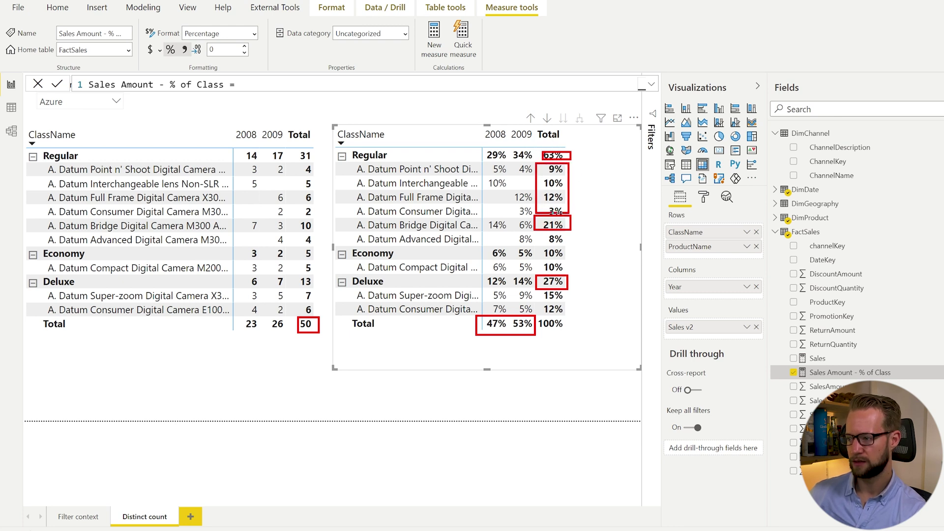
{"action": "mouse_move", "coordinate": [554, 230]}
{"action": "left_mouse_down"}
{"action": "mouse_move", "coordinate": [535, 249]}
{"action": "mouse_move", "coordinate": [570, 268]}
{"action": "mouse_move", "coordinate": [535, 269]}
{"action": "mouse_move", "coordinate": [535, 246]}
{"action": "mouse_move", "coordinate": [572, 270]}
{"action": "mouse_move", "coordinate": [535, 259]}
{"action": "mouse_move", "coordinate": [581, 314]}
{"action": "mouse_move", "coordinate": [568, 307]}
{"action": "left_mouse_up"}
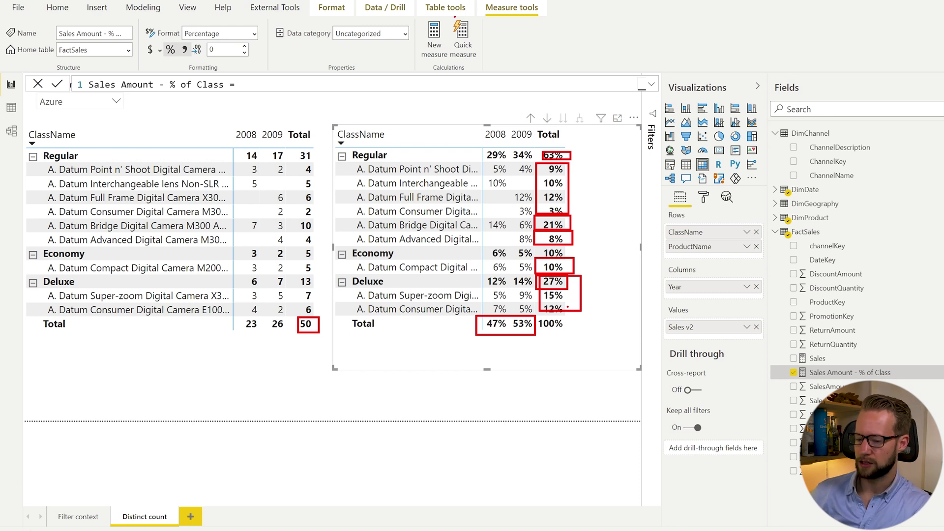
Dismiss the annotations and highlight the empty ALLSELECTED() call on line 6 of the formula.
{"action": "key", "text": "Escape"}
{"action": "scroll", "coordinate": [644, 84], "scroll_direction": "down", "scroll_amount": 2}
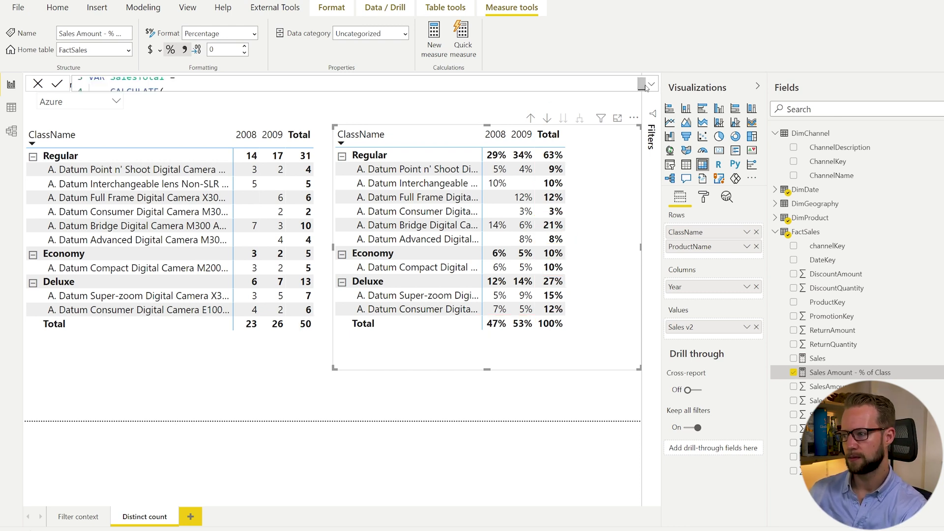
{"action": "left_click", "coordinate": [651, 84]}
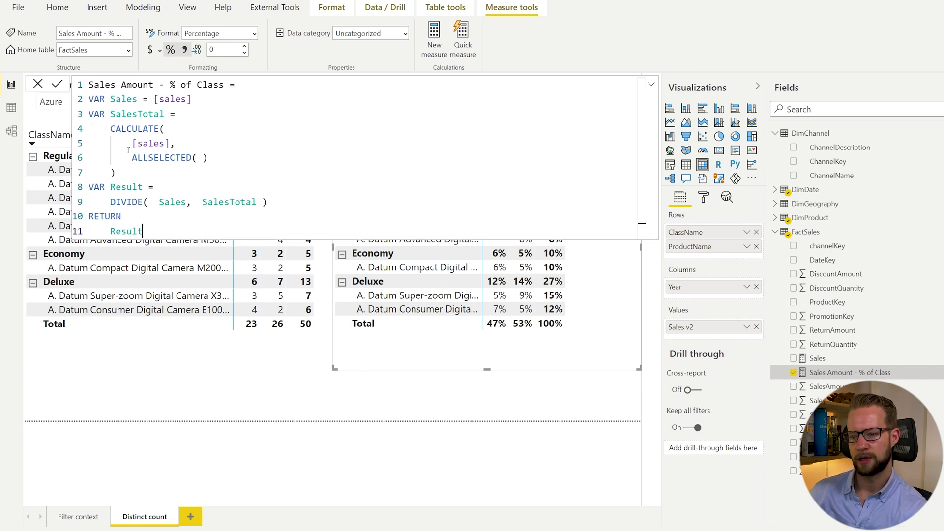
{"action": "left_click_drag", "start_coordinate": [130, 158], "coordinate": [206, 157]}
{"action": "left_click", "coordinate": [216, 158]}
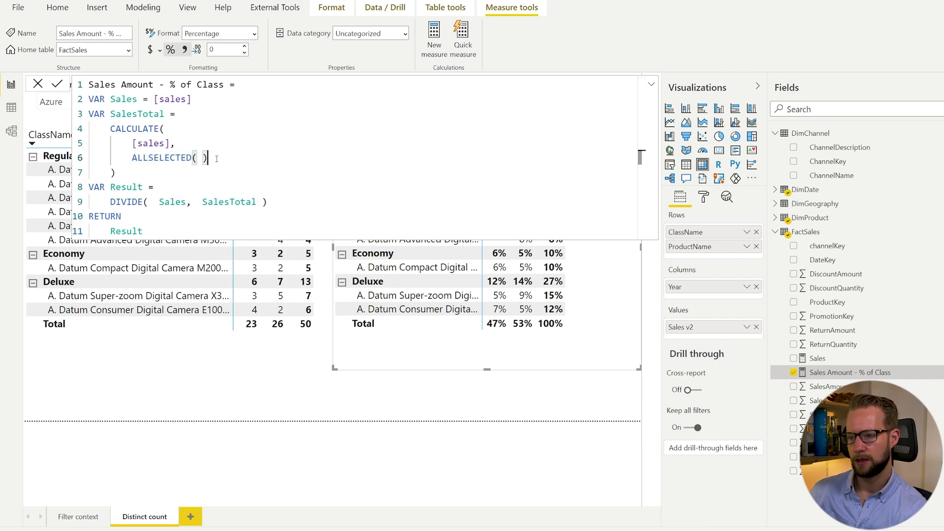